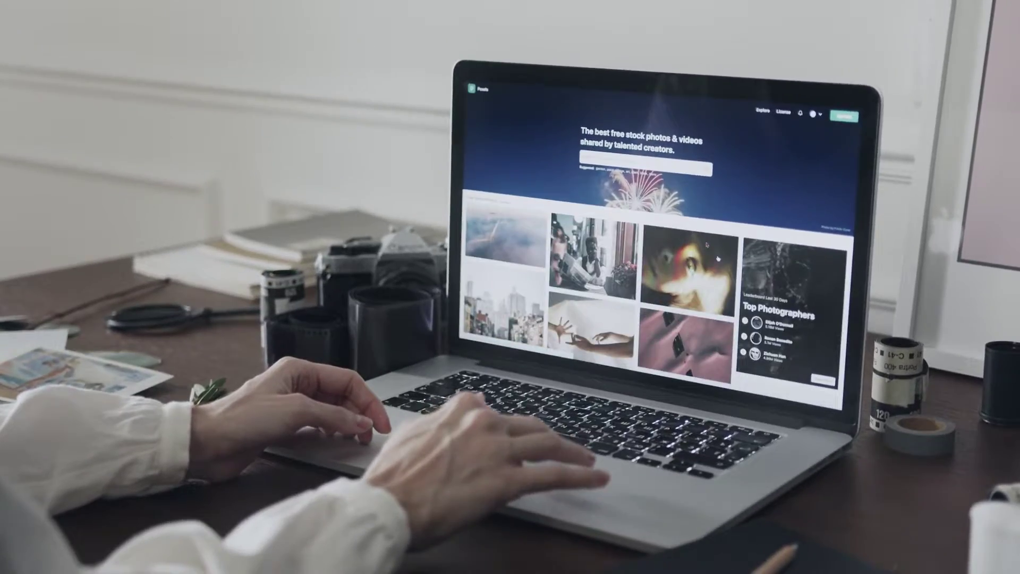
From Products, add a new Digital Product and scroll through its blank form.
{"action": "scroll", "coordinate": [717, 259], "scroll_direction": "down", "scroll_amount": 15}
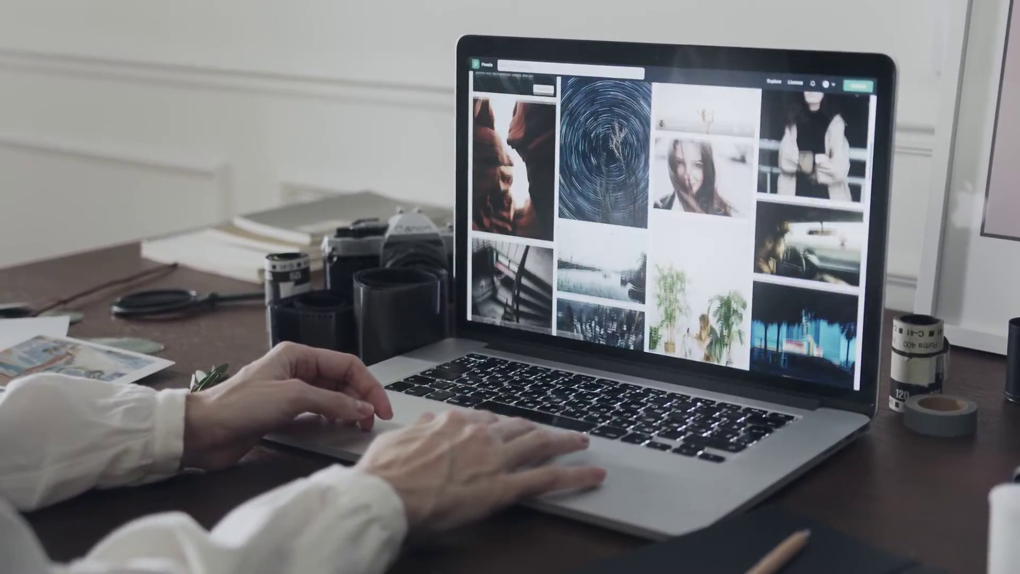
{"action": "scroll", "coordinate": [664, 213], "scroll_direction": "up", "scroll_amount": 3}
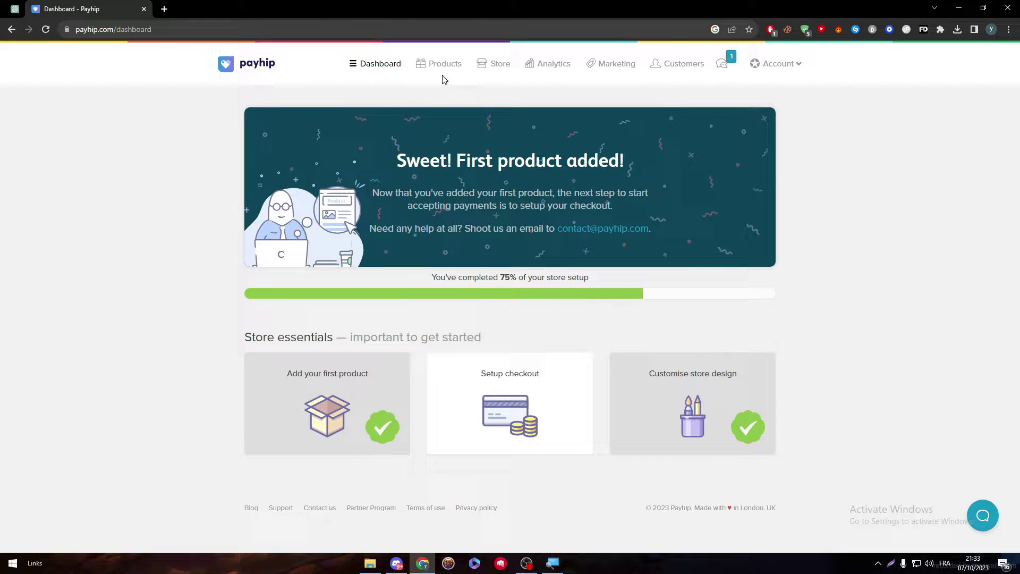
{"action": "left_click", "coordinate": [448, 71]}
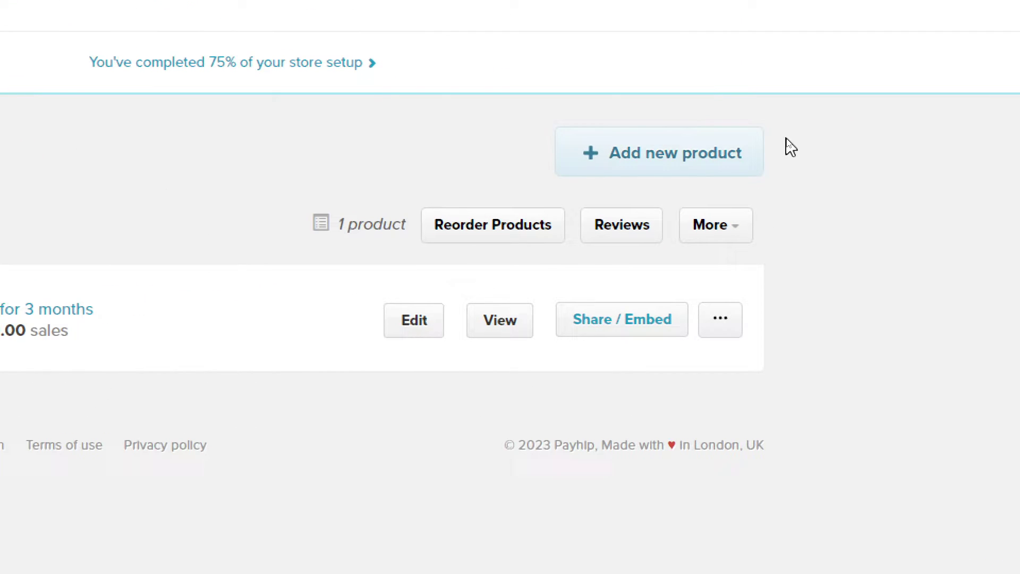
{"action": "left_click", "coordinate": [683, 157]}
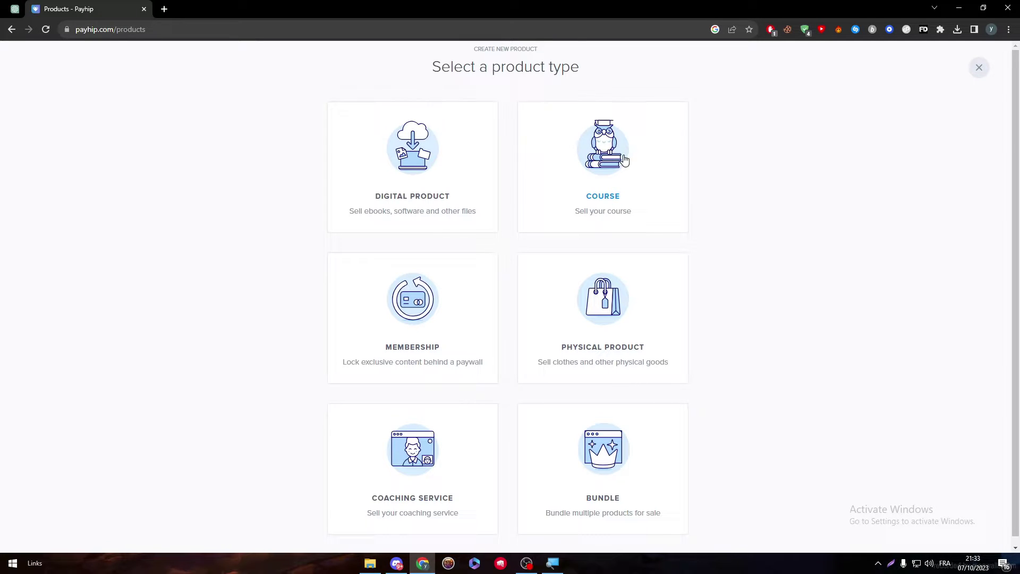
{"action": "left_click", "coordinate": [416, 153]}
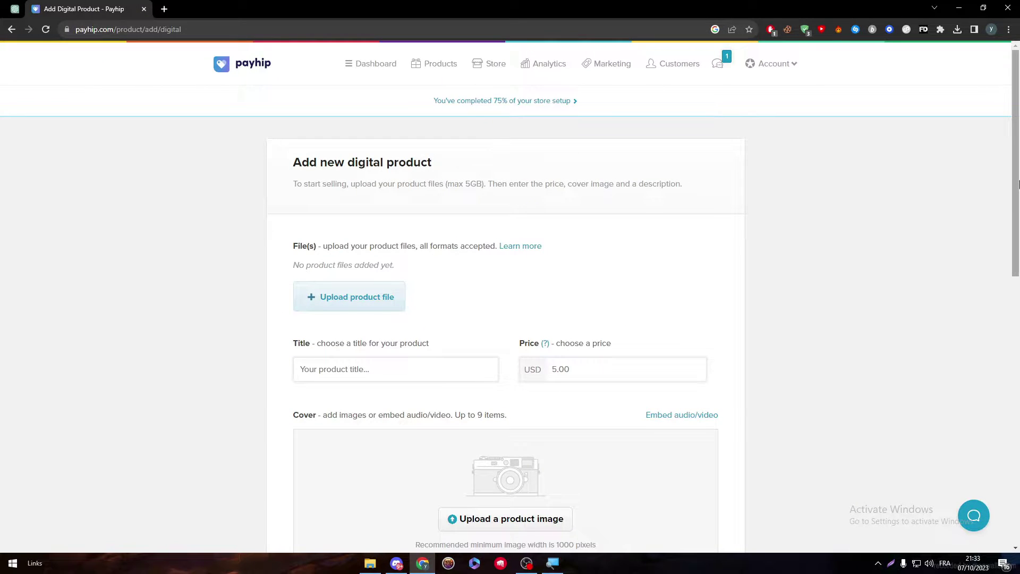
{"action": "left_click_drag", "start_coordinate": [1016, 239], "coordinate": [1019, 205]}
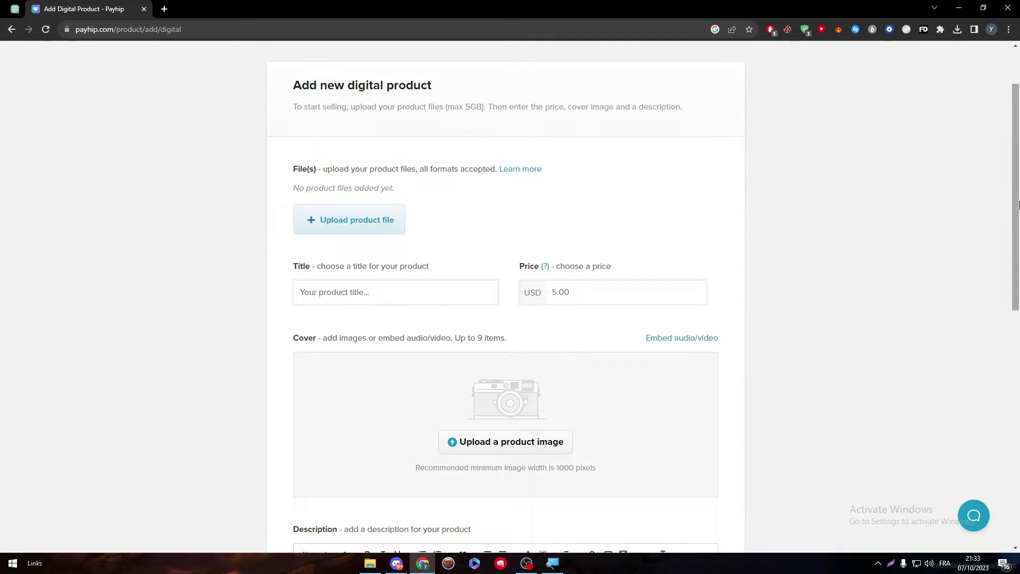
Open ChatGPT in a new tab and ask it for a 3js rotating-cube script.
{"action": "left_click", "coordinate": [165, 9]}
{"action": "type", "text": "chat.openai.com"}
{"action": "key", "text": "Return"}
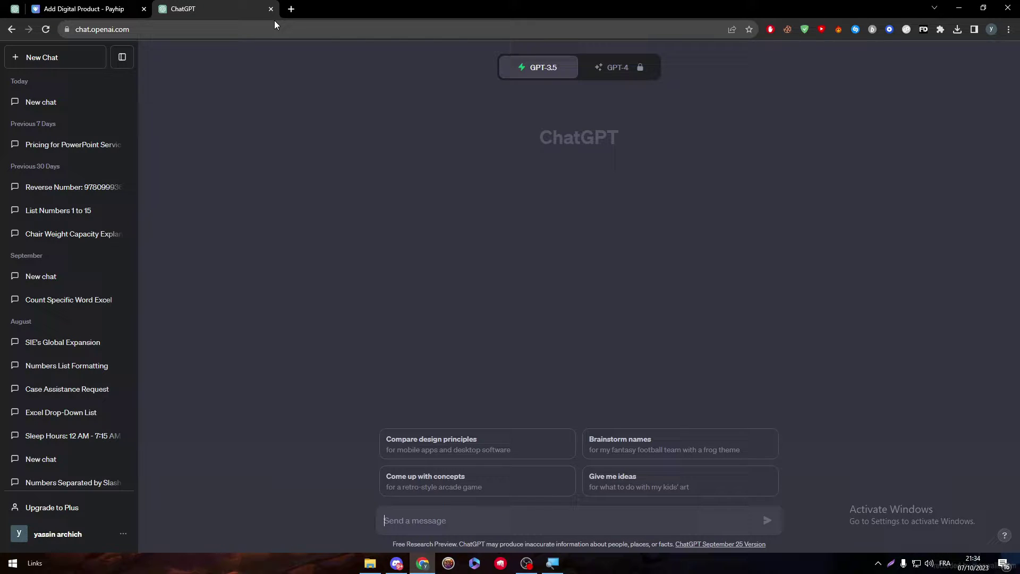
{"action": "type", "text": "W"}
{"action": "key", "text": "BackSpace"}
{"action": "type", "text": "Wr"}
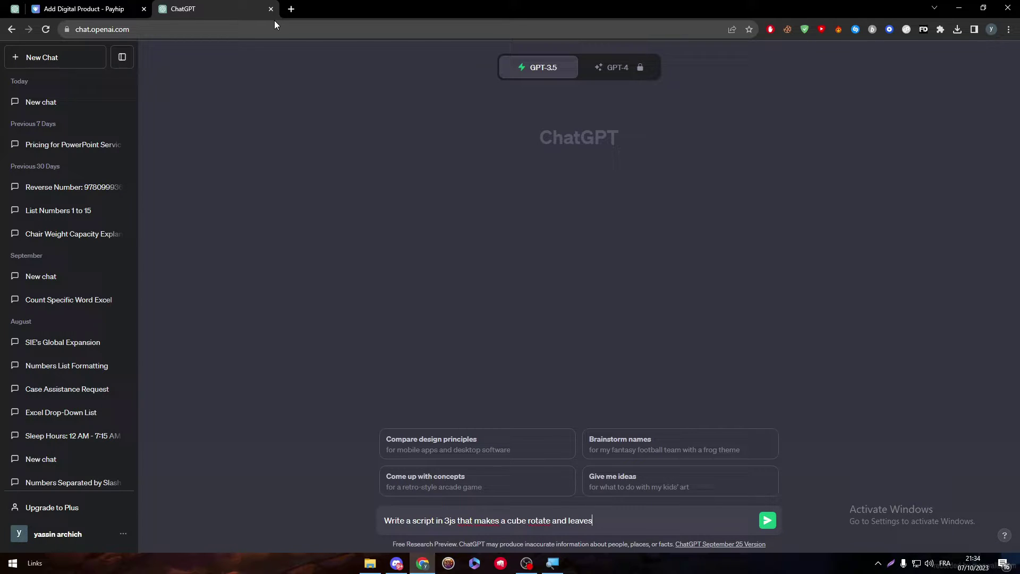
{"action": "key", "text": "Return"}
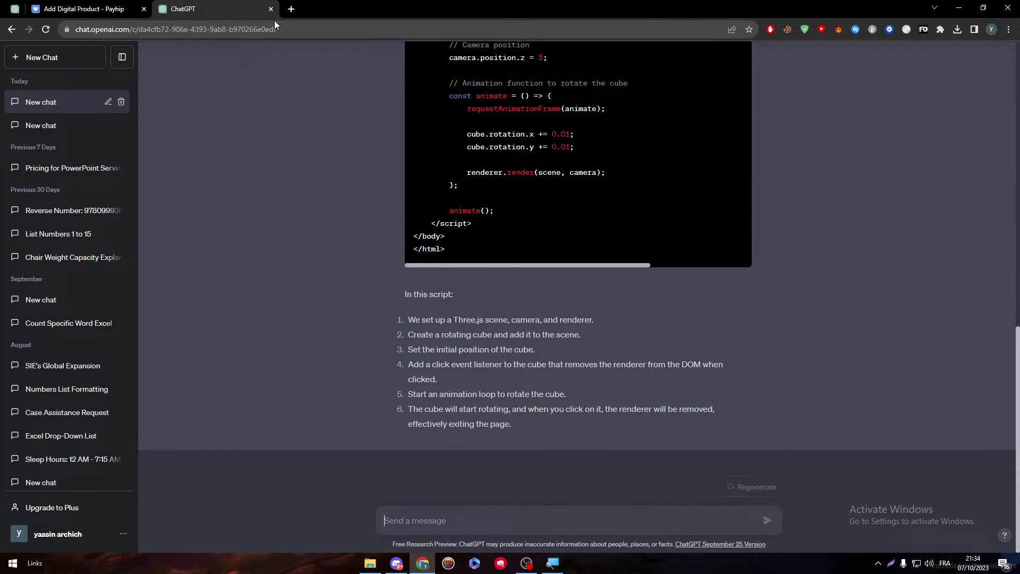
Read through the generated cube code and the note about including Three.js.
{"action": "scroll", "coordinate": [449, 378], "scroll_direction": "up", "scroll_amount": 2}
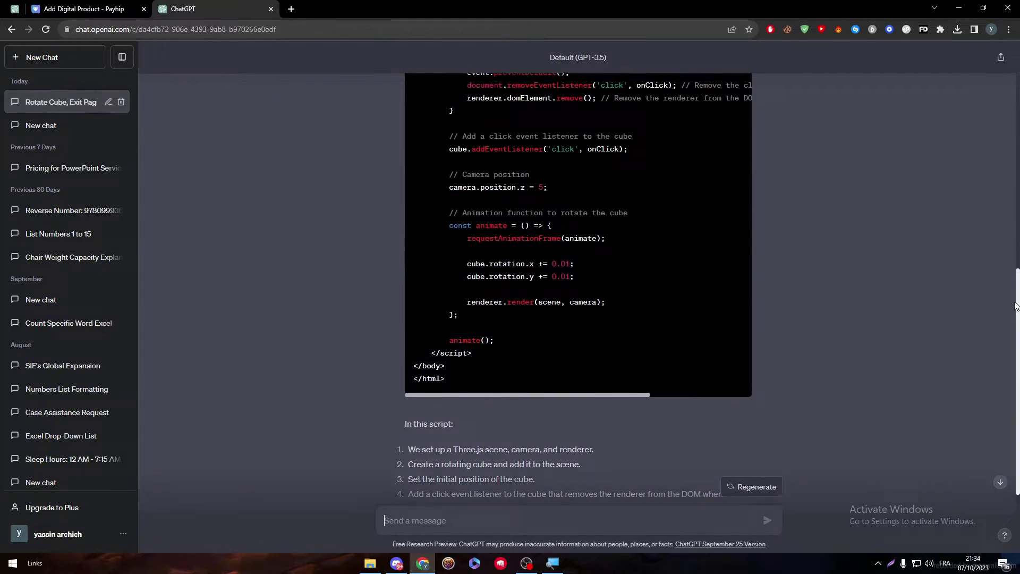
{"action": "left_click_drag", "start_coordinate": [449, 379], "coordinate": [412, 204]}
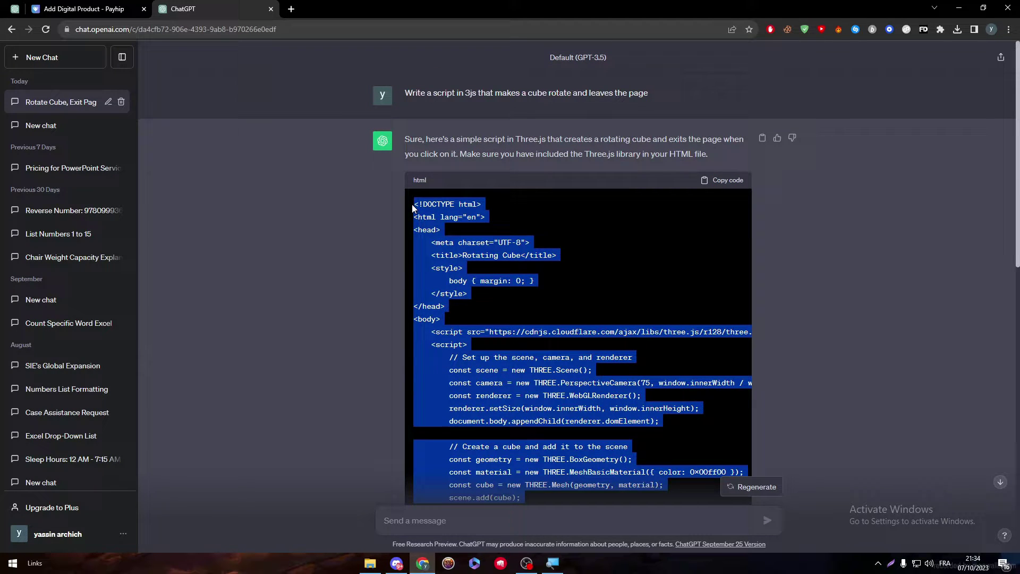
{"action": "left_click", "coordinate": [335, 216]}
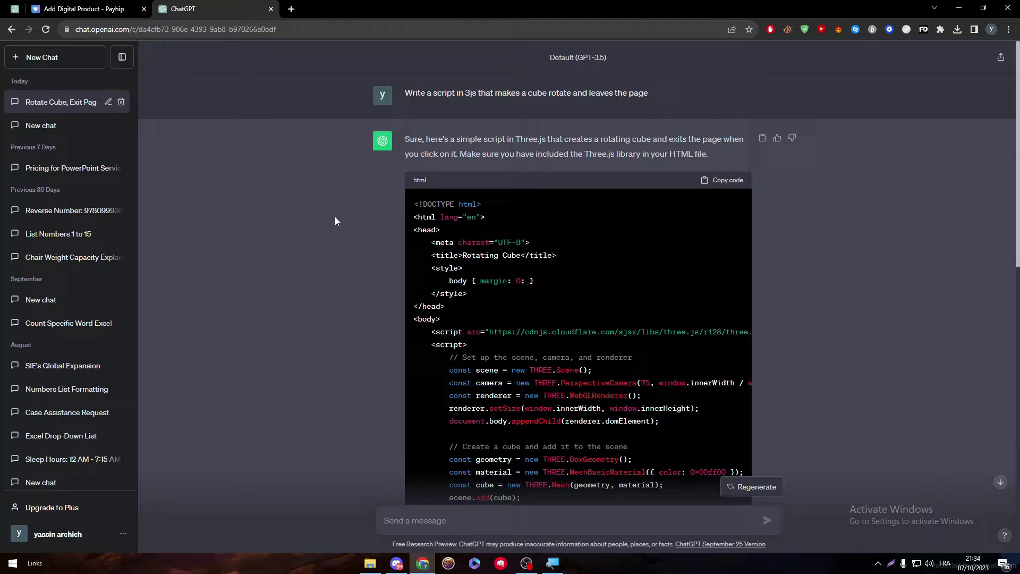
{"action": "left_click_drag", "start_coordinate": [455, 139], "coordinate": [574, 139]}
{"action": "left_click", "coordinate": [549, 172]}
{"action": "left_click_drag", "start_coordinate": [461, 155], "coordinate": [615, 154]}
{"action": "left_click", "coordinate": [566, 158]}
{"action": "left_click_drag", "start_coordinate": [1017, 194], "coordinate": [964, 490]}
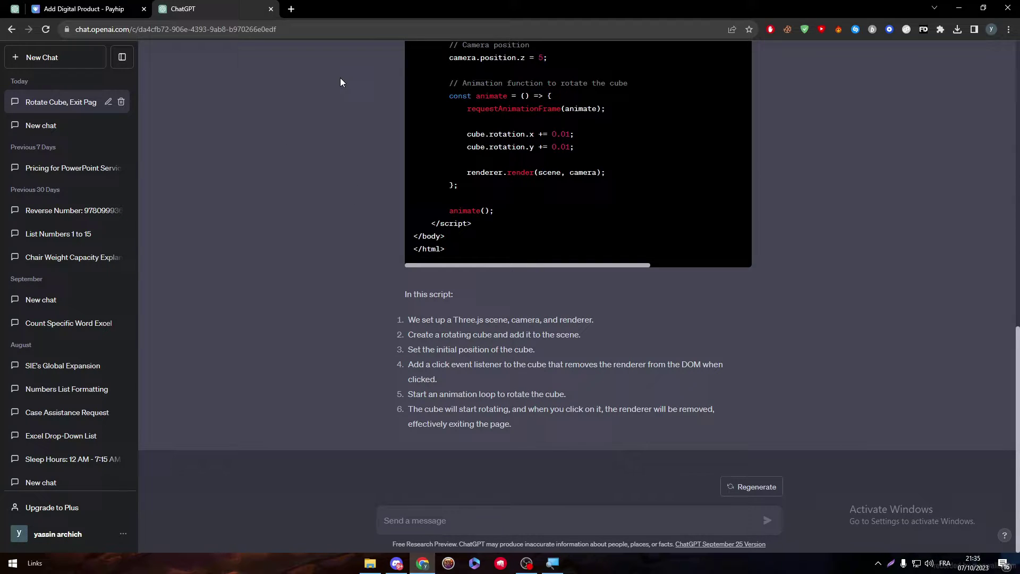
Search the web for 'html code runnner' and open the OneCompiler HTML editor.
{"action": "left_click", "coordinate": [291, 9]}
{"action": "type", "text": "html code runnner"}
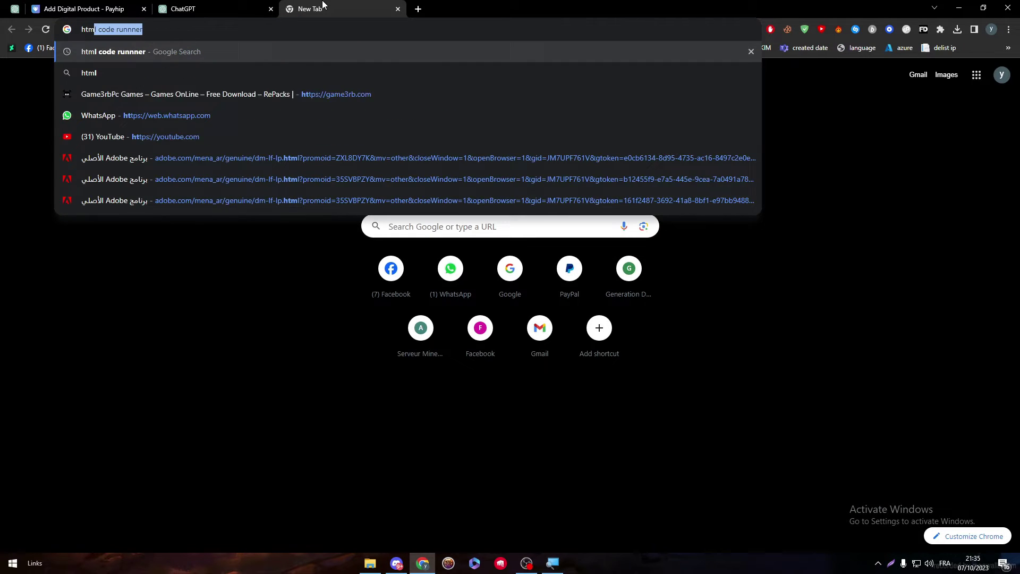
{"action": "key", "text": "Return"}
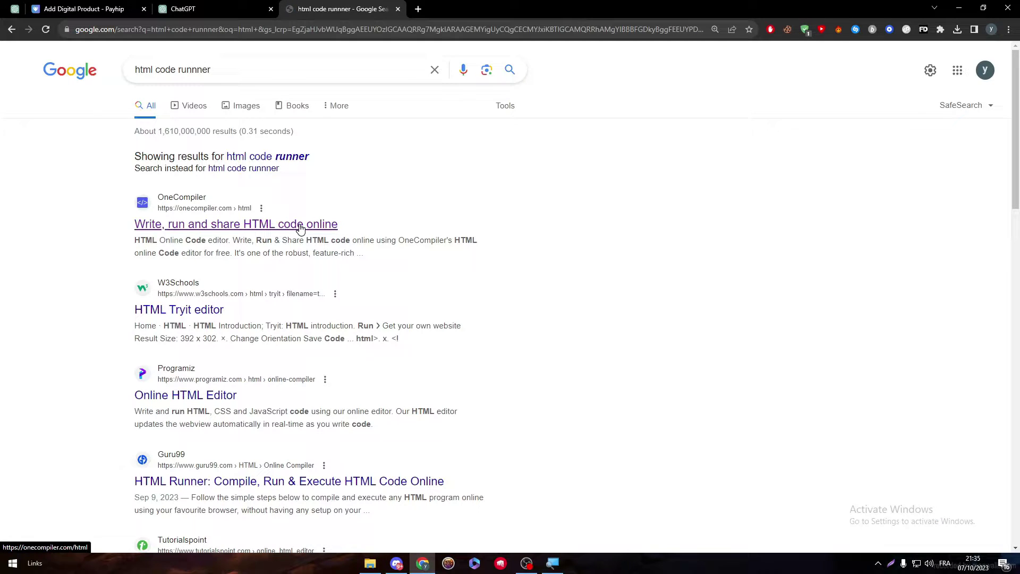
{"action": "left_click", "coordinate": [312, 223]}
Copy ChatGPT's cube code over OneCompiler's sample and run it.
{"action": "key", "text": "ctrl+shift+Tab"}
{"action": "left_click_drag", "start_coordinate": [1017, 250], "coordinate": [1006, 149]}
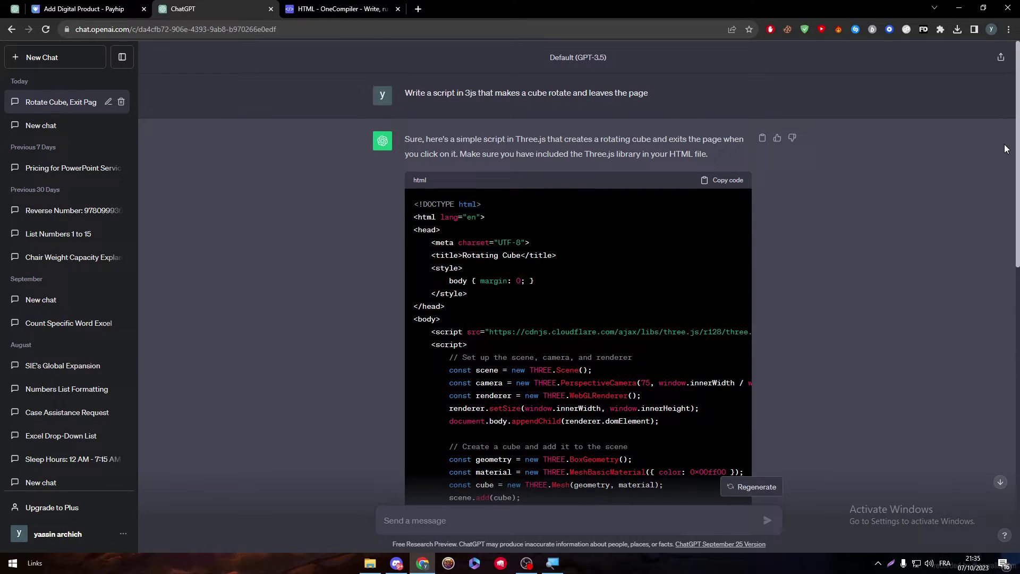
{"action": "left_click", "coordinate": [729, 182]}
{"action": "left_click", "coordinate": [340, 9]}
{"action": "left_click", "coordinate": [301, 171]}
{"action": "key", "text": "ctrl+a"}
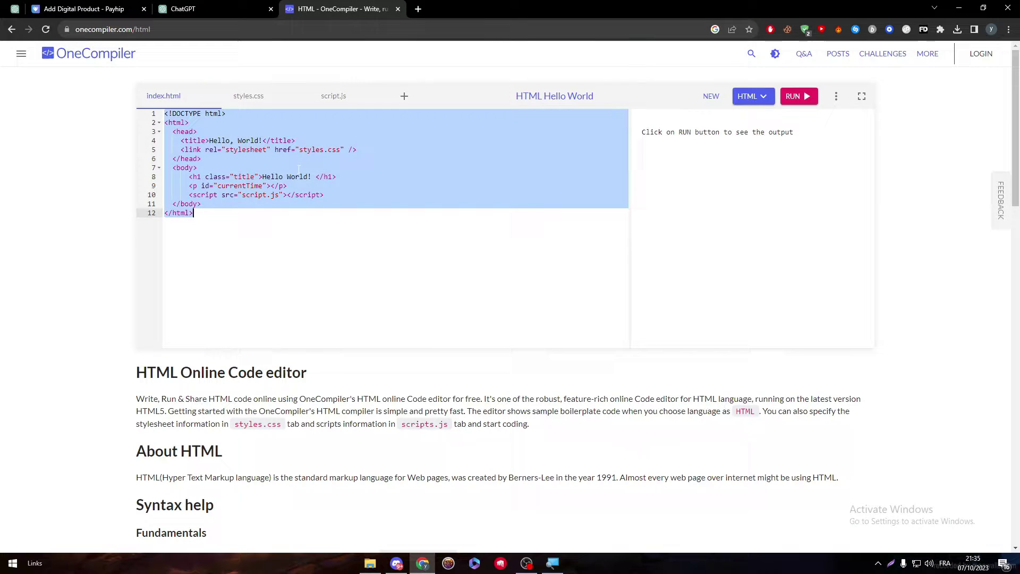
{"action": "key", "text": "ctrl+v"}
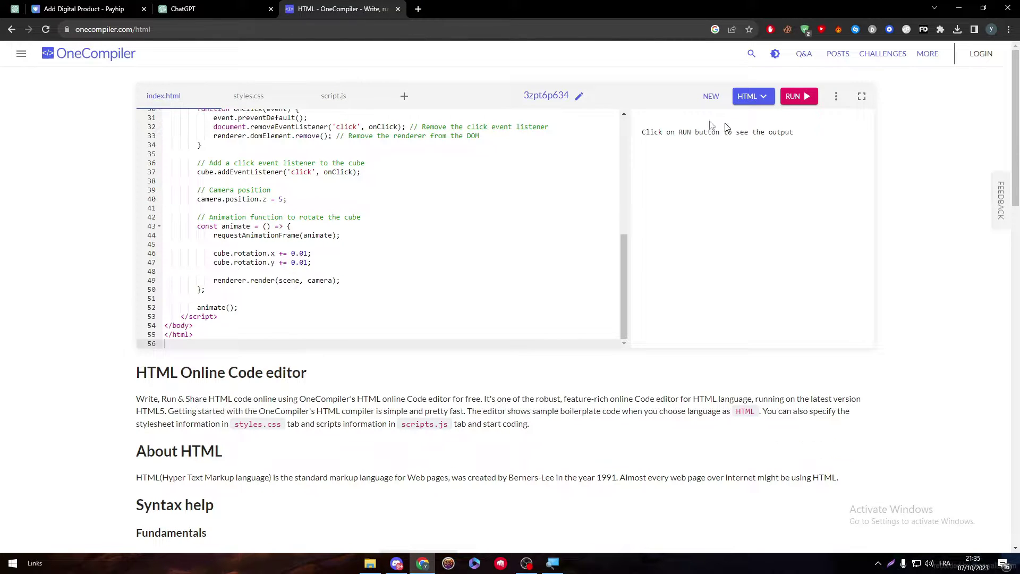
{"action": "left_click", "coordinate": [795, 97]}
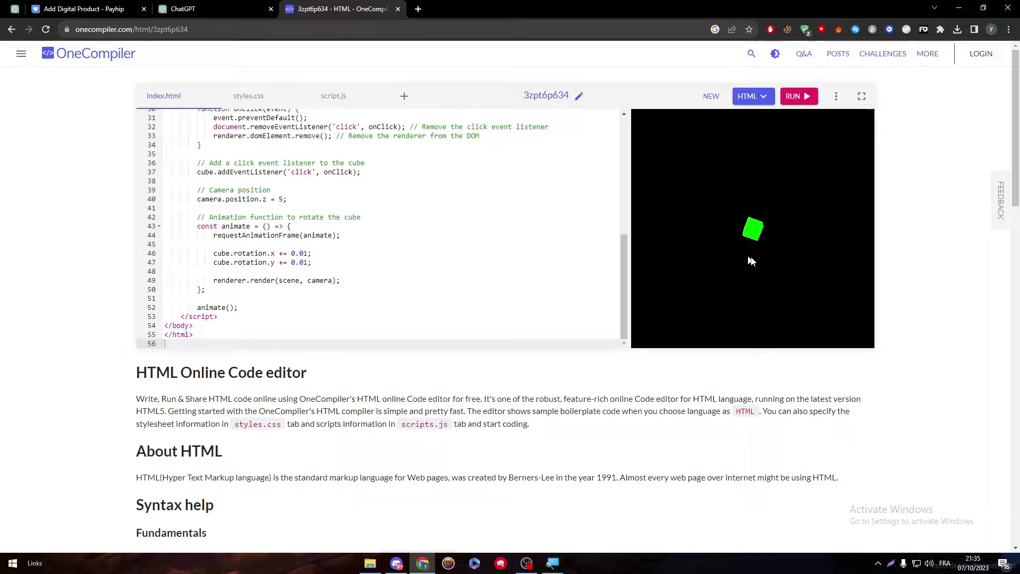
Select the pasted script up to the closing body tag.
{"action": "left_click_drag", "start_coordinate": [625, 286], "coordinate": [627, 127]}
{"action": "left_click_drag", "start_coordinate": [188, 231], "coordinate": [340, 280]}
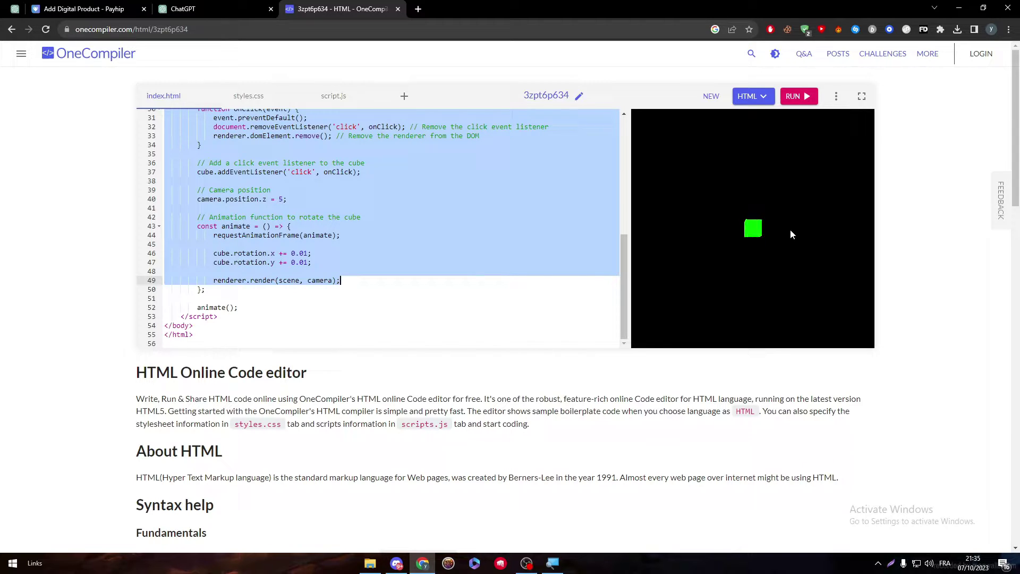
{"action": "left_click", "coordinate": [193, 326]}
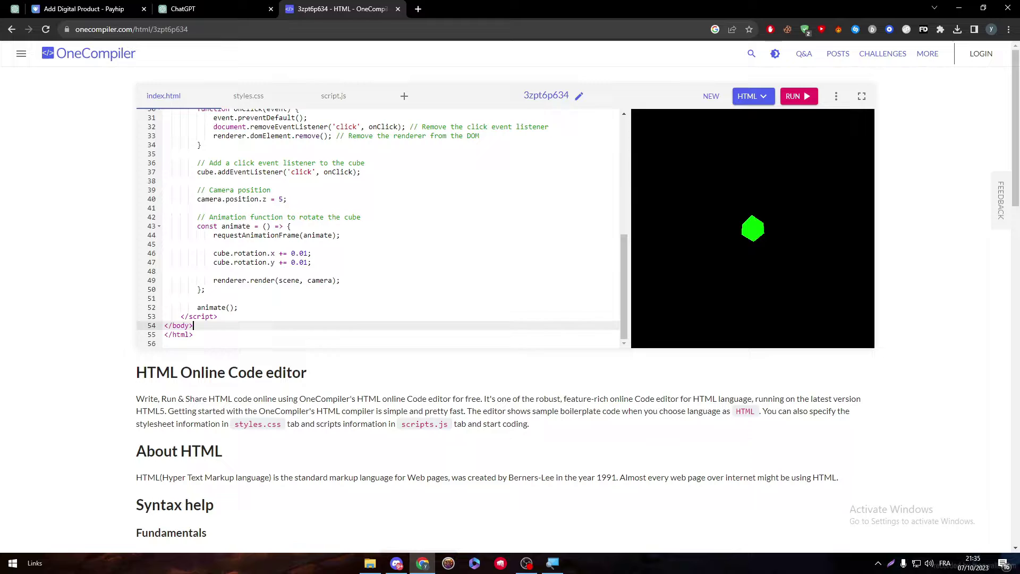
{"action": "left_click_drag", "start_coordinate": [193, 325], "coordinate": [165, 113]}
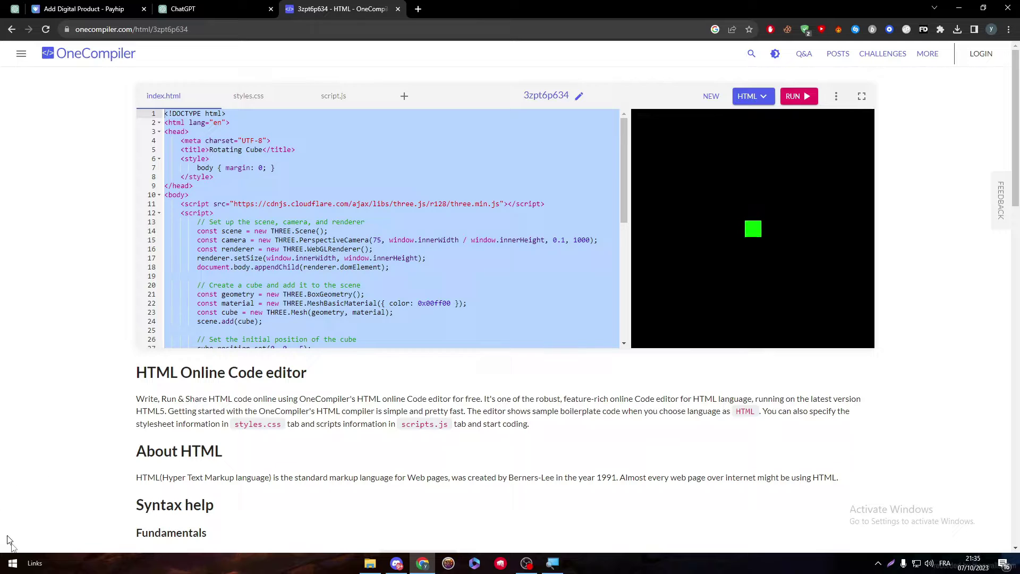
Open This PC from Start search and go to the Desktop folder.
{"action": "left_click", "coordinate": [13, 563]}
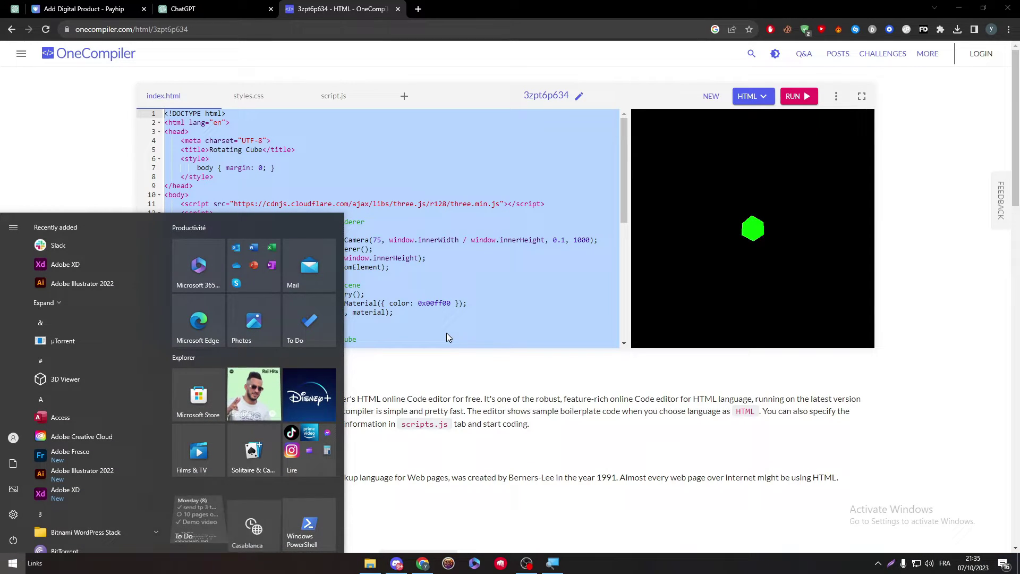
{"action": "type", "text": "desktop"}
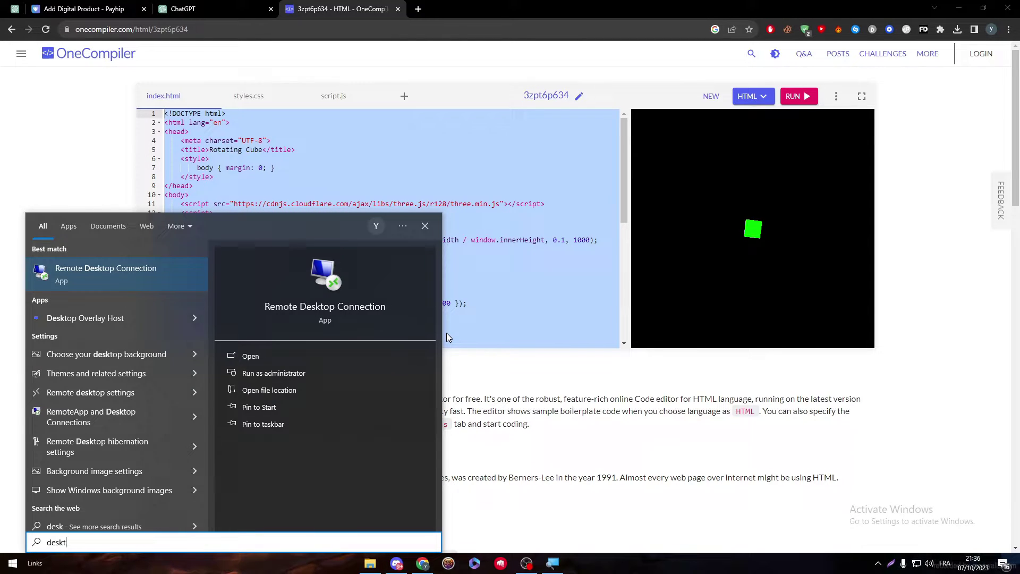
{"action": "key", "text": "BackSpace"}
{"action": "key", "text": "BackSpace"}
{"action": "key", "text": "BackSpace"}
{"action": "key", "text": "BackSpace"}
{"action": "key", "text": "BackSpace"}
{"action": "key", "text": "BackSpace"}
{"action": "key", "text": "BackSpace"}
{"action": "type", "text": "this"}
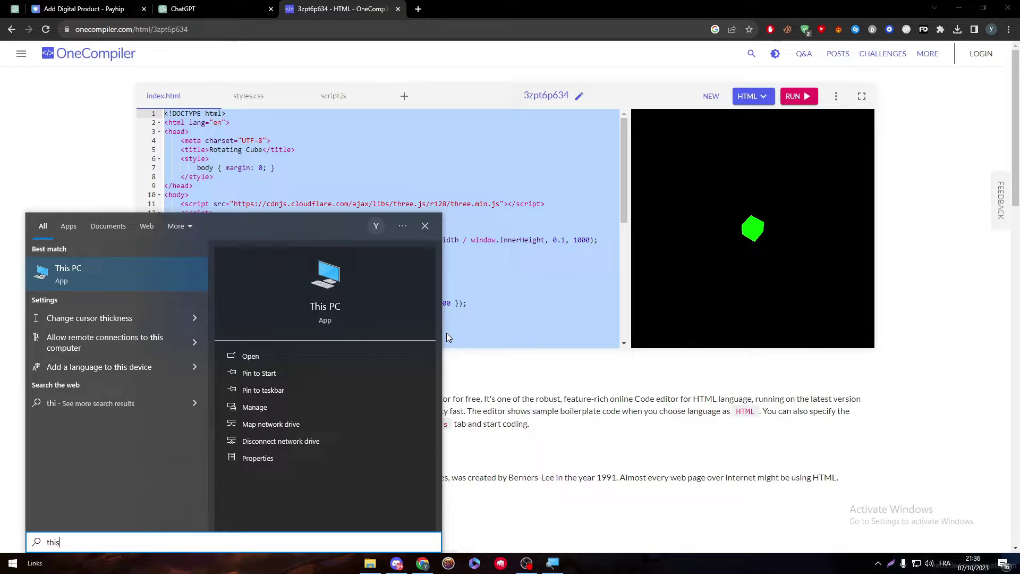
{"action": "key", "text": "Return"}
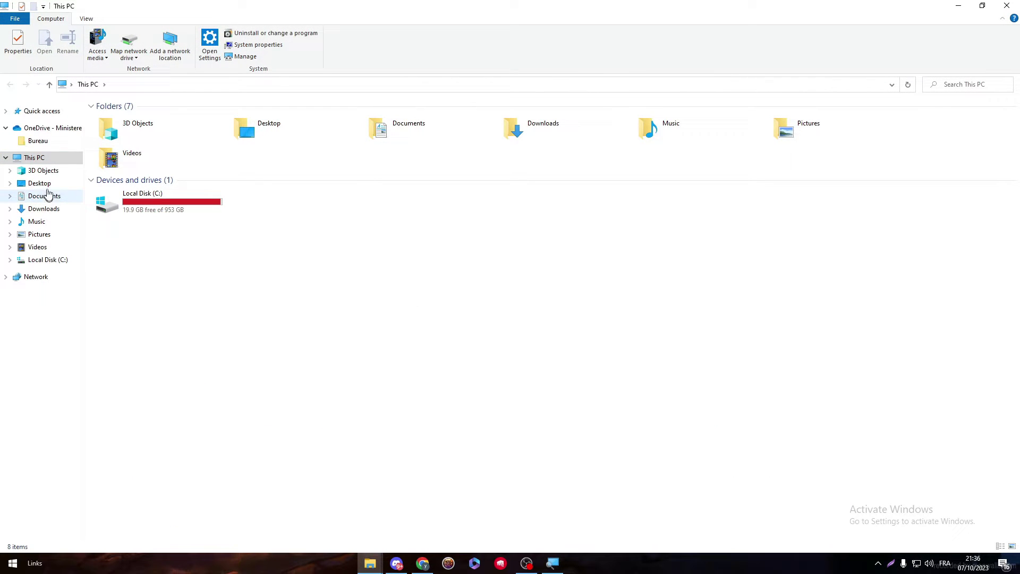
{"action": "left_click", "coordinate": [39, 183]}
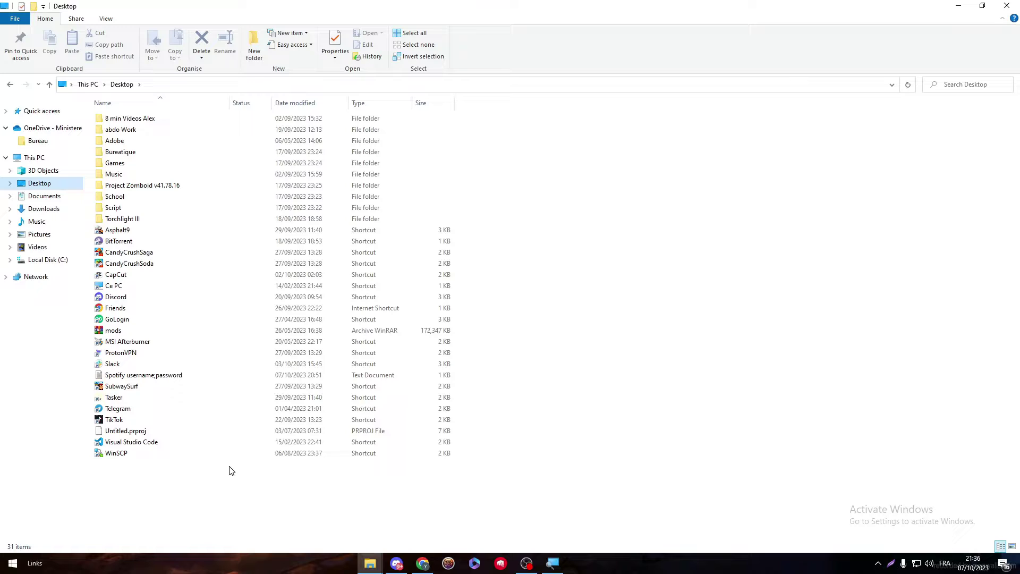
Create a new text document named 'Digital Product script file' on the Desktop.
{"action": "right_click", "coordinate": [219, 474]}
{"action": "mouse_move", "coordinate": [314, 452]}
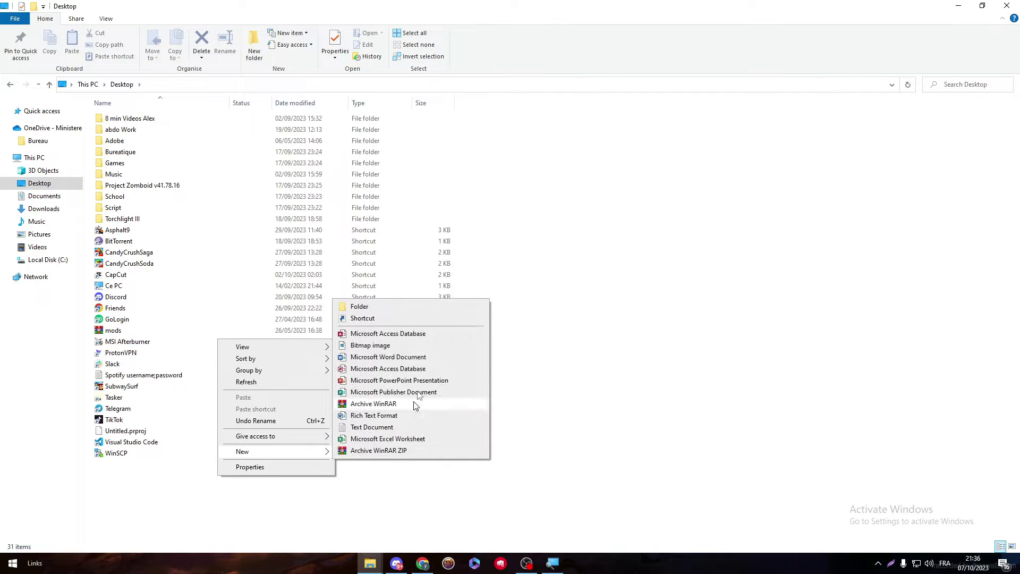
{"action": "left_click", "coordinate": [372, 427]}
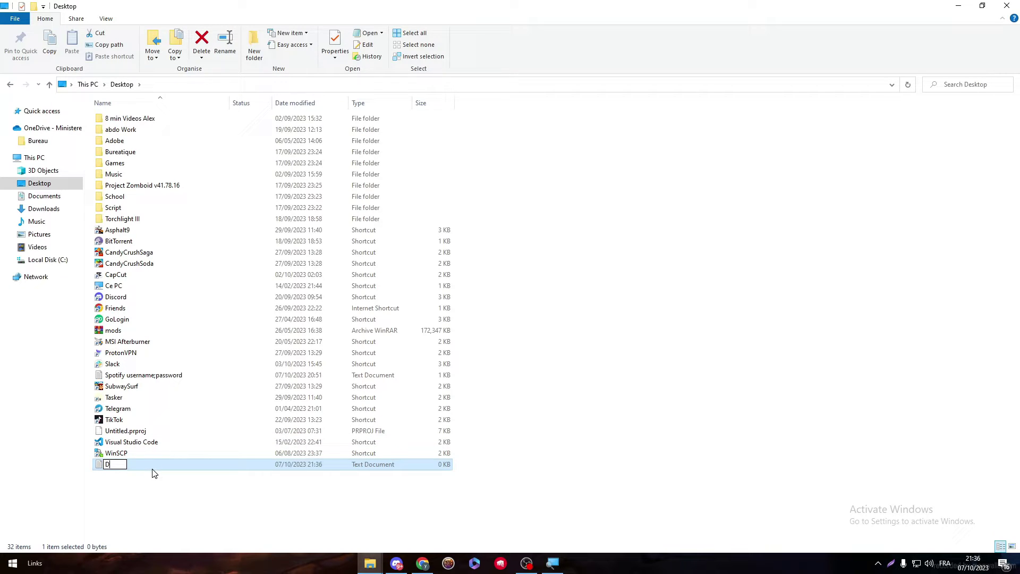
{"action": "type", "text": "Product script file"}
{"action": "key", "text": "Return"}
Paste the copied cube script into the new text file.
{"action": "double_click", "coordinate": [155, 466]}
{"action": "key", "text": "ctrl+v"}
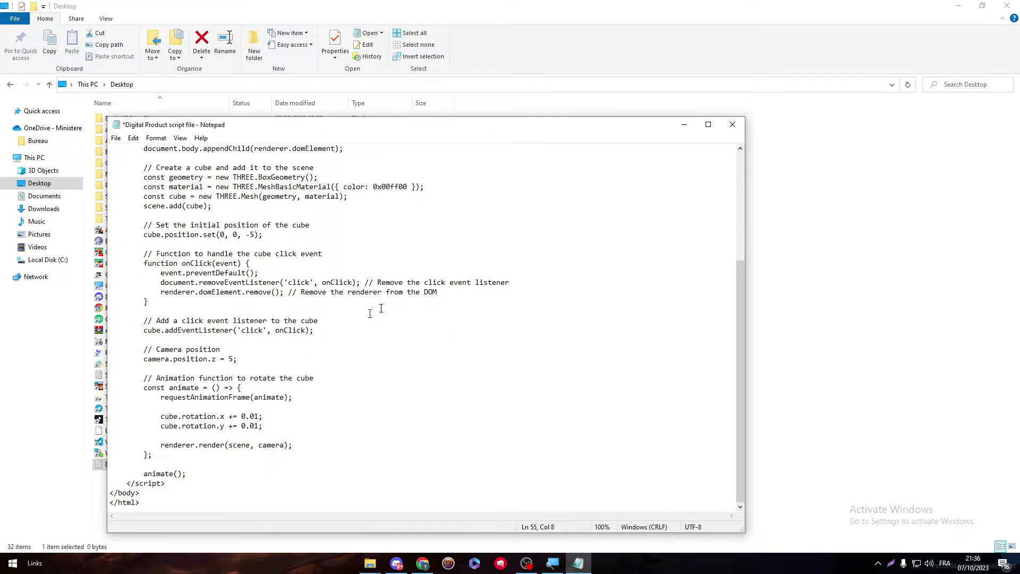
{"action": "left_click_drag", "start_coordinate": [740, 281], "coordinate": [731, 131]}
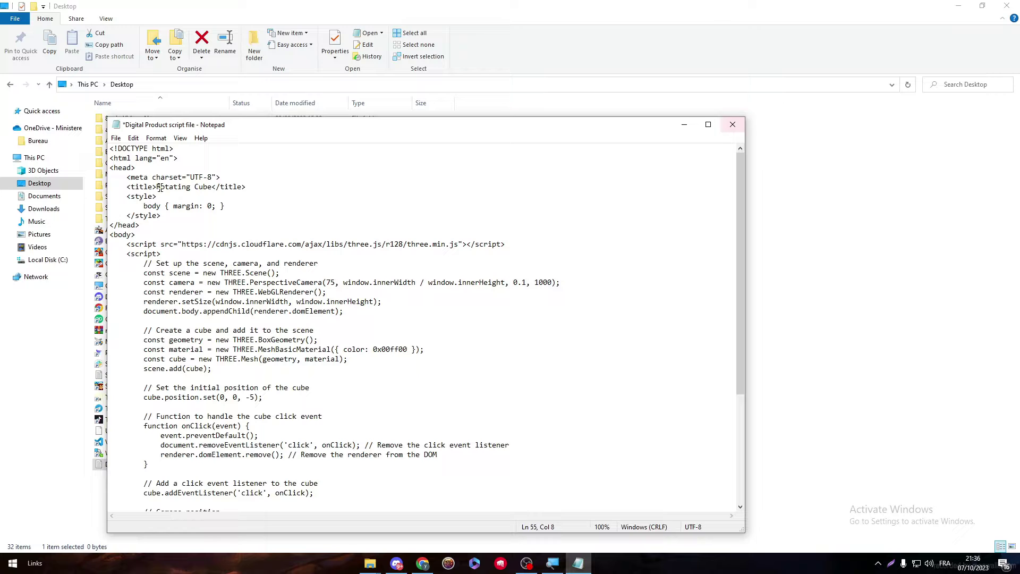
Start Save As, keeping the Text Documents type and UTF-8 encoding.
{"action": "left_click", "coordinate": [133, 138]}
{"action": "mouse_move", "coordinate": [116, 138]}
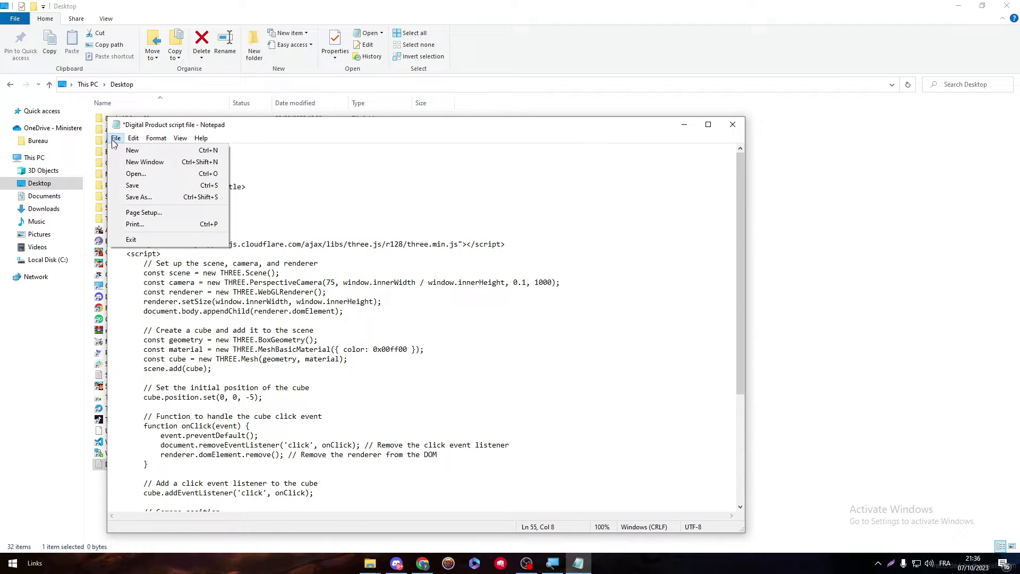
{"action": "left_click", "coordinate": [157, 196]}
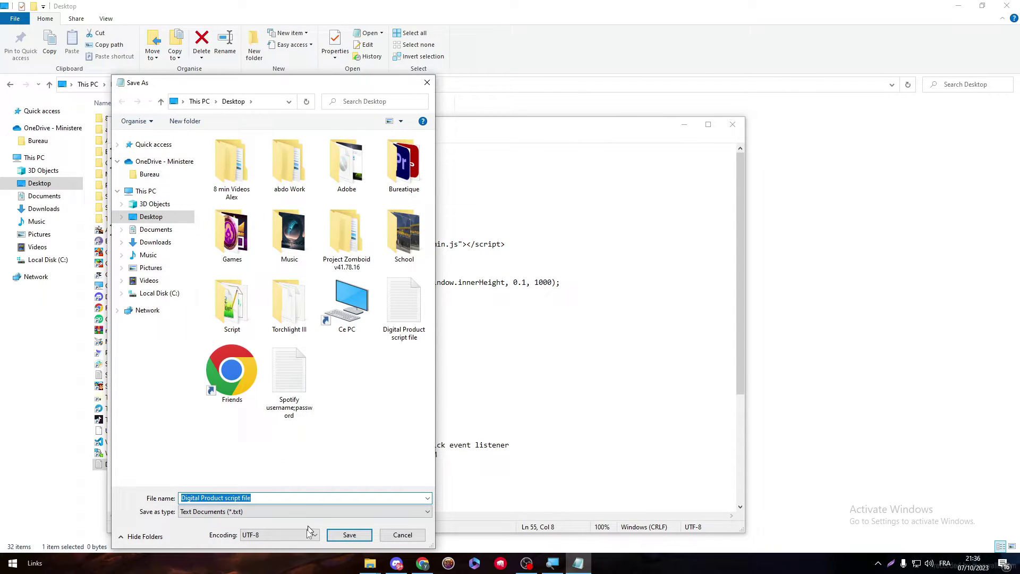
{"action": "left_click", "coordinate": [279, 513]}
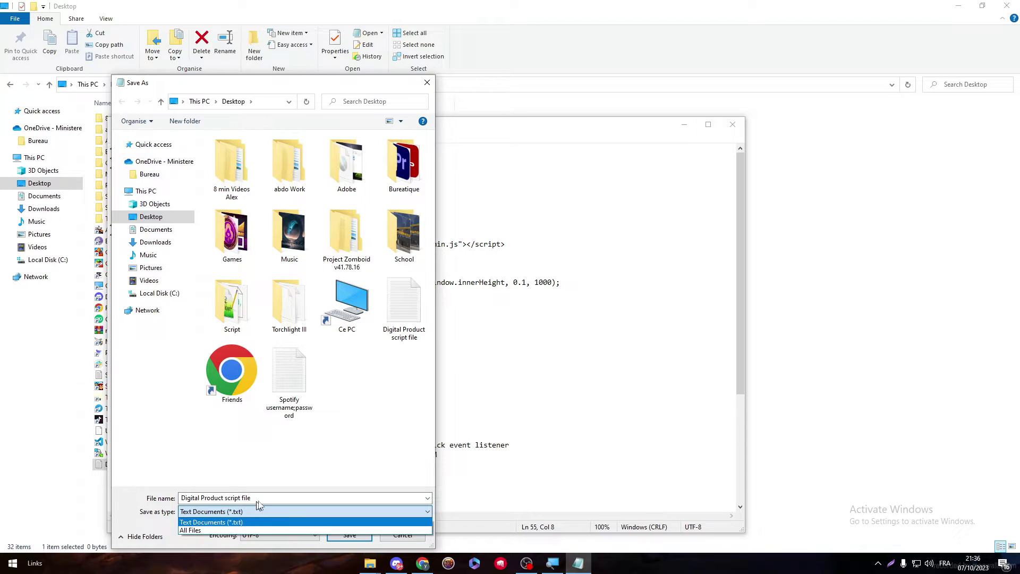
{"action": "left_click", "coordinate": [256, 505]}
{"action": "left_click", "coordinate": [282, 512]}
{"action": "left_click", "coordinate": [287, 498]}
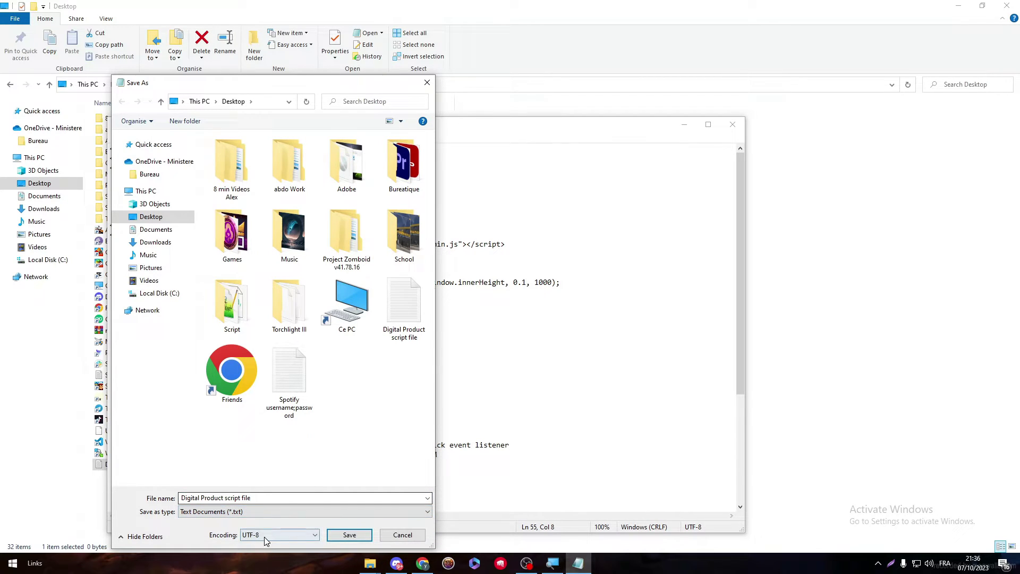
{"action": "left_click", "coordinate": [267, 534]}
{"action": "left_click", "coordinate": [267, 534]}
Save it as 'Digital Product script file.html' and close Notepad.
{"action": "left_click", "coordinate": [281, 495]}
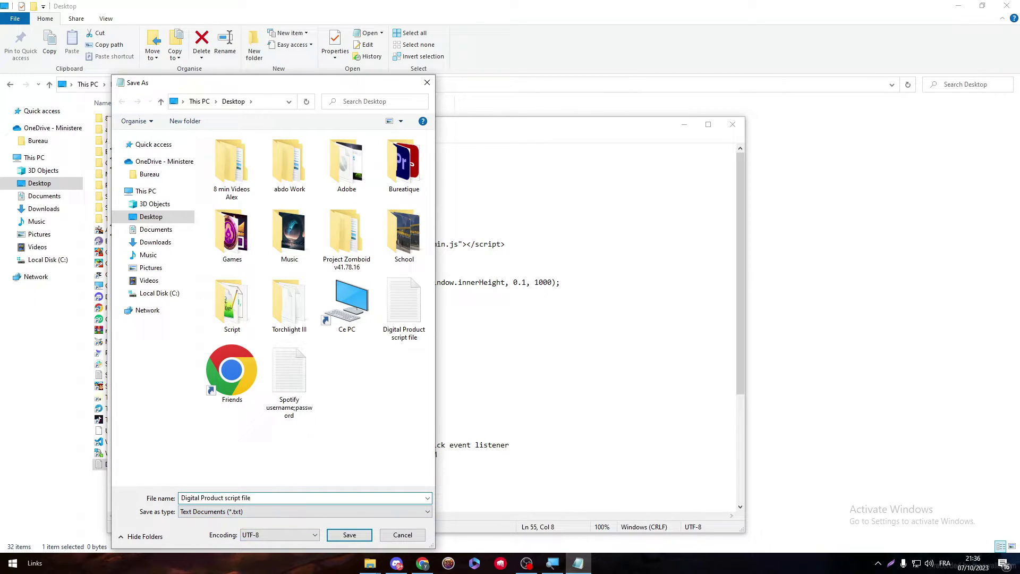
{"action": "type", "text": ".ex"}
{"action": "key", "text": "BackSpace"}
{"action": "key", "text": "BackSpace"}
{"action": "type", "text": "html"}
{"action": "key", "text": "Return"}
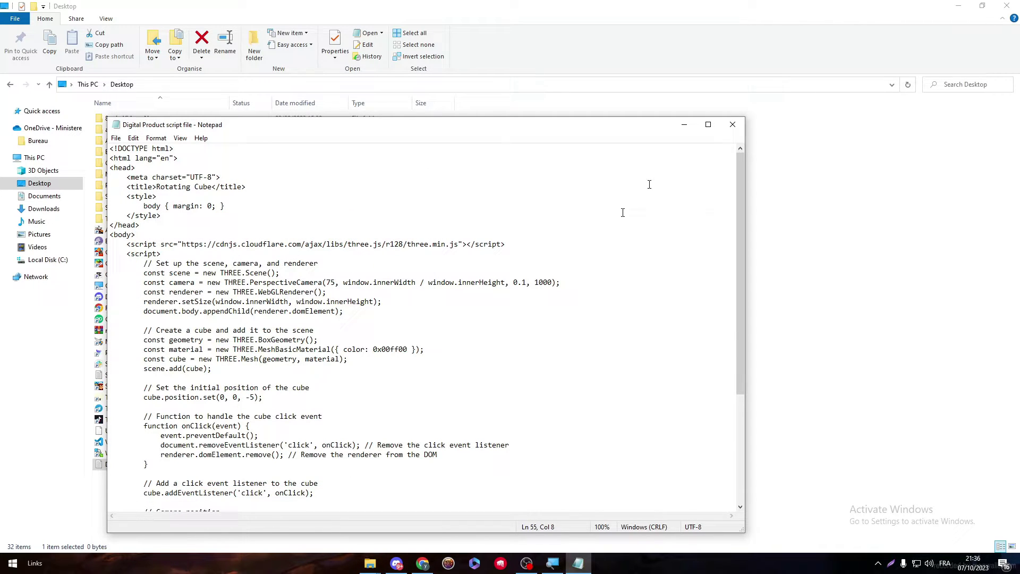
{"action": "left_click", "coordinate": [733, 124]}
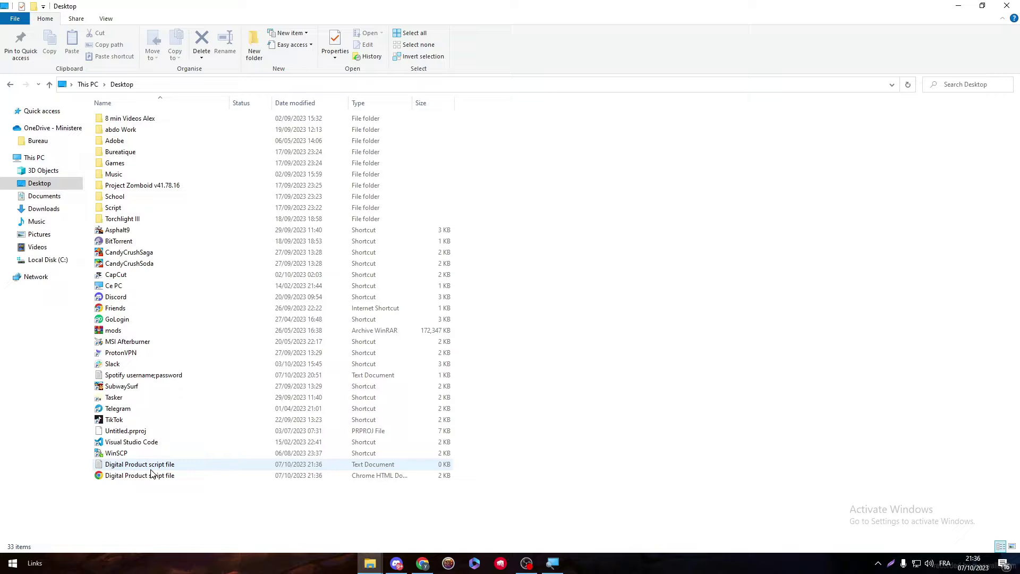
Select 'Digital Product script file.html' on the Desktop, then return to the Payhip tab.
{"action": "left_click", "coordinate": [168, 476]}
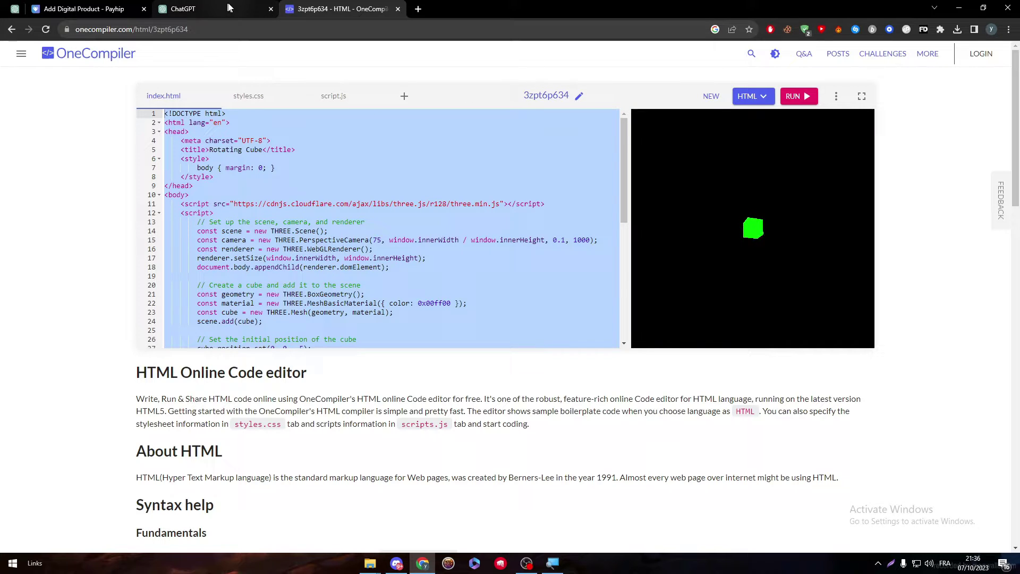
{"action": "left_click", "coordinate": [85, 10]}
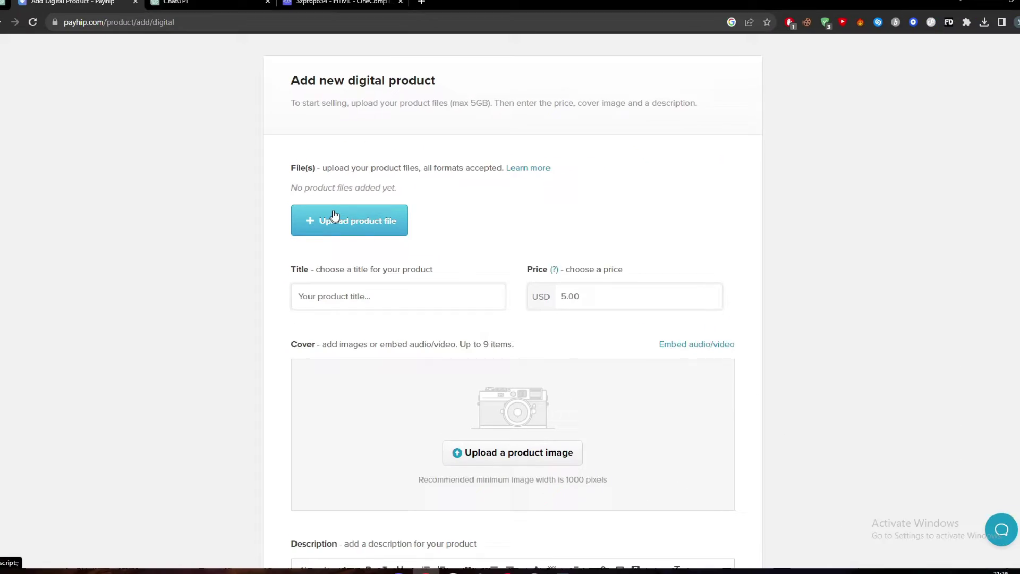
Upload 'Digital Product script file.txt' and 'Digital Product script file.html' from the Desktop.
{"action": "left_click", "coordinate": [333, 211]}
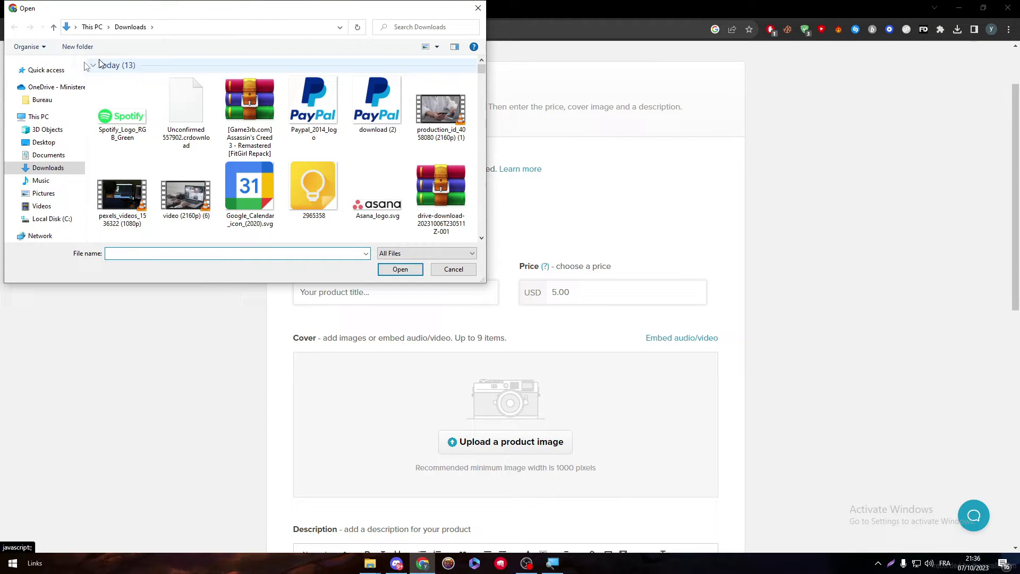
{"action": "left_click", "coordinate": [44, 142]}
{"action": "scroll", "coordinate": [383, 133], "scroll_direction": "down", "scroll_amount": 6}
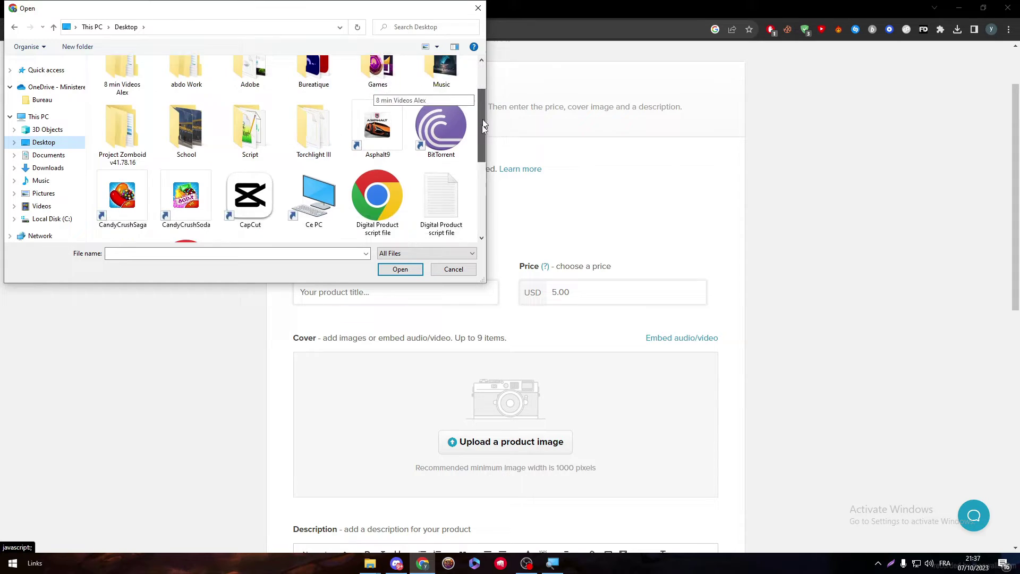
{"action": "left_click_drag", "start_coordinate": [481, 180], "coordinate": [480, 124]}
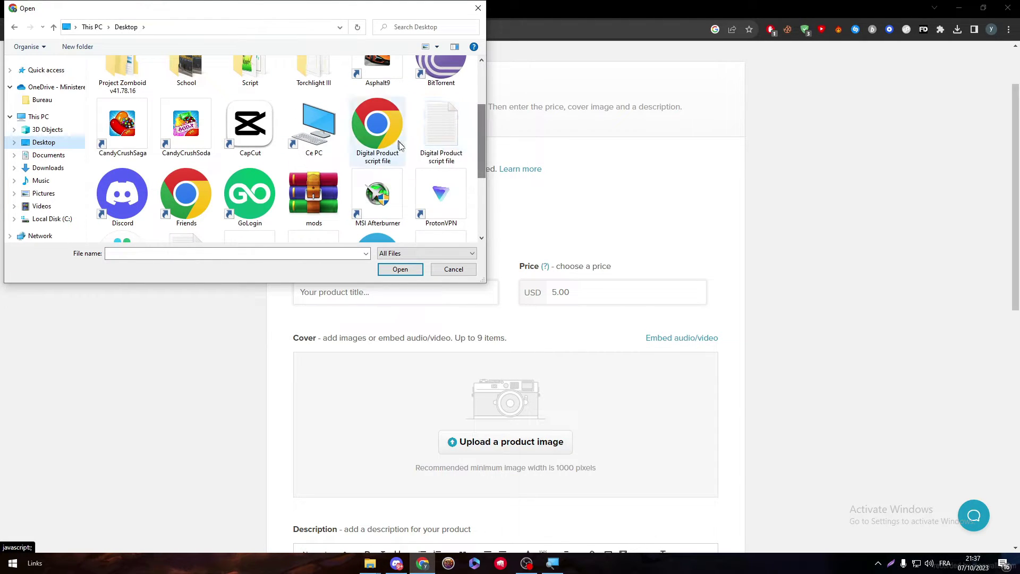
{"action": "double_click", "coordinate": [443, 138]}
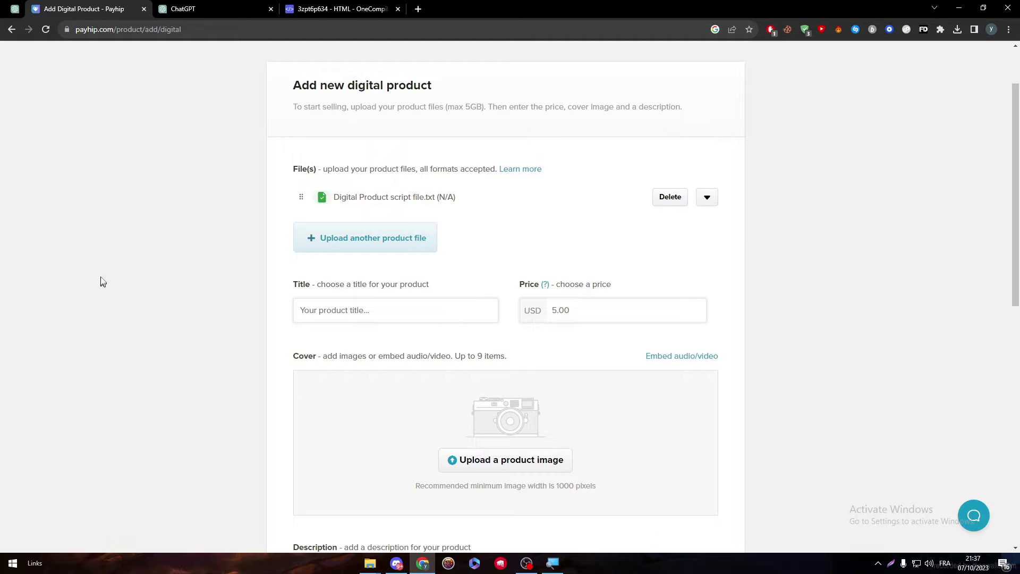
{"action": "left_click", "coordinate": [330, 237]}
{"action": "left_click_drag", "start_coordinate": [479, 110], "coordinate": [481, 130]}
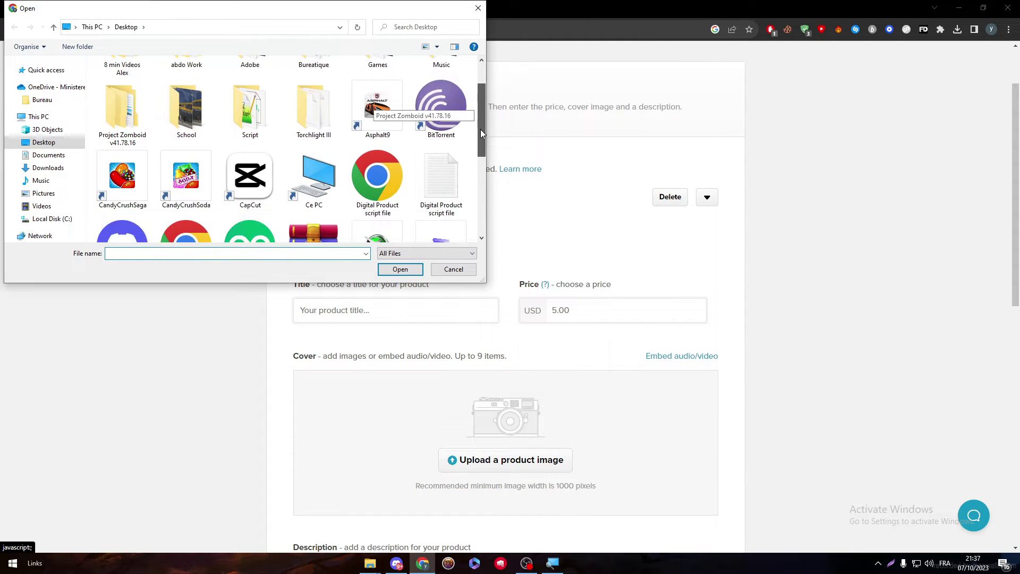
{"action": "double_click", "coordinate": [391, 177]}
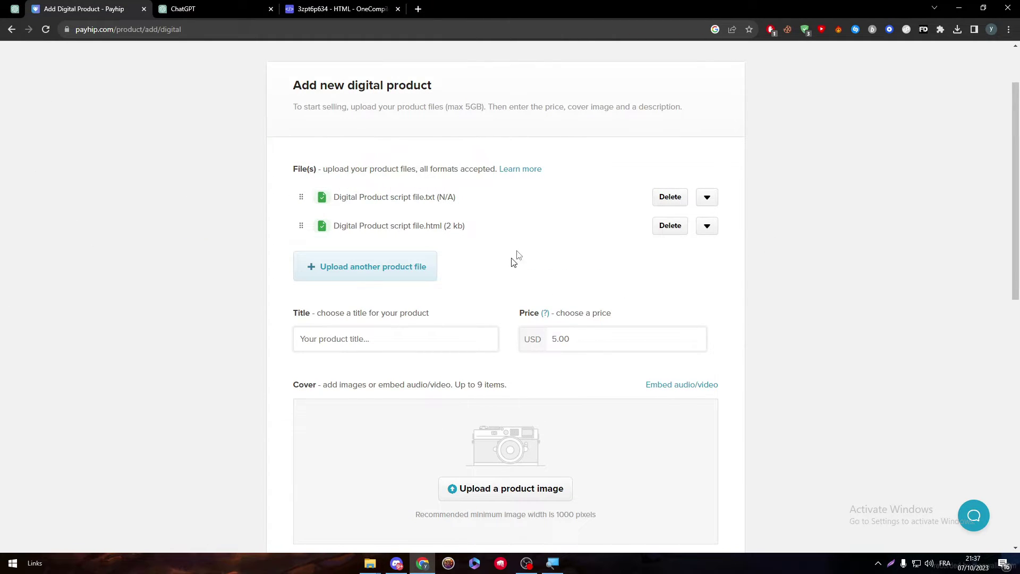
{"action": "left_click", "coordinate": [353, 334]}
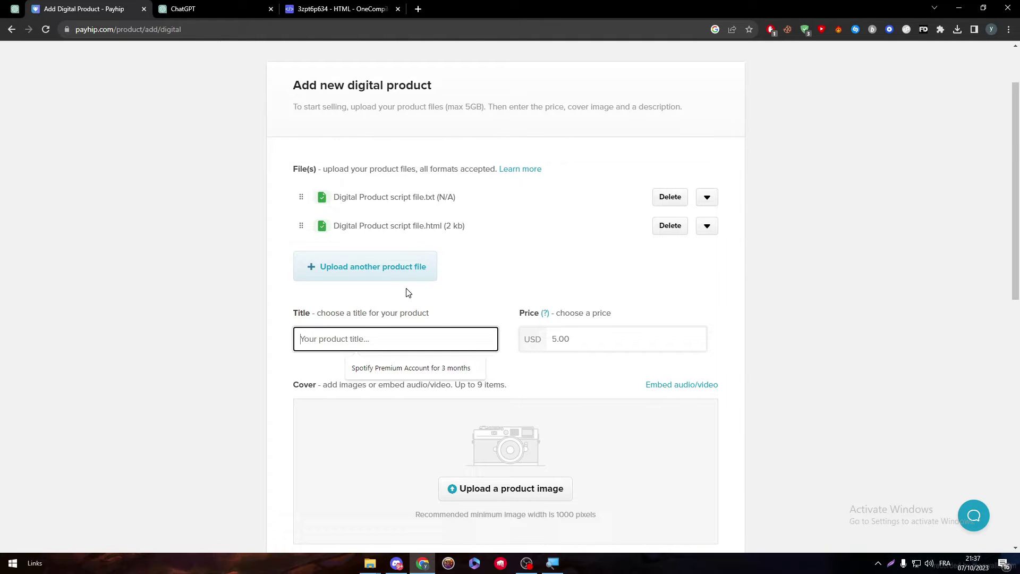
Enter the title '3js script for a cube Rotation' and change the price from 5.00 to 20.
{"action": "type", "text": "Di"}
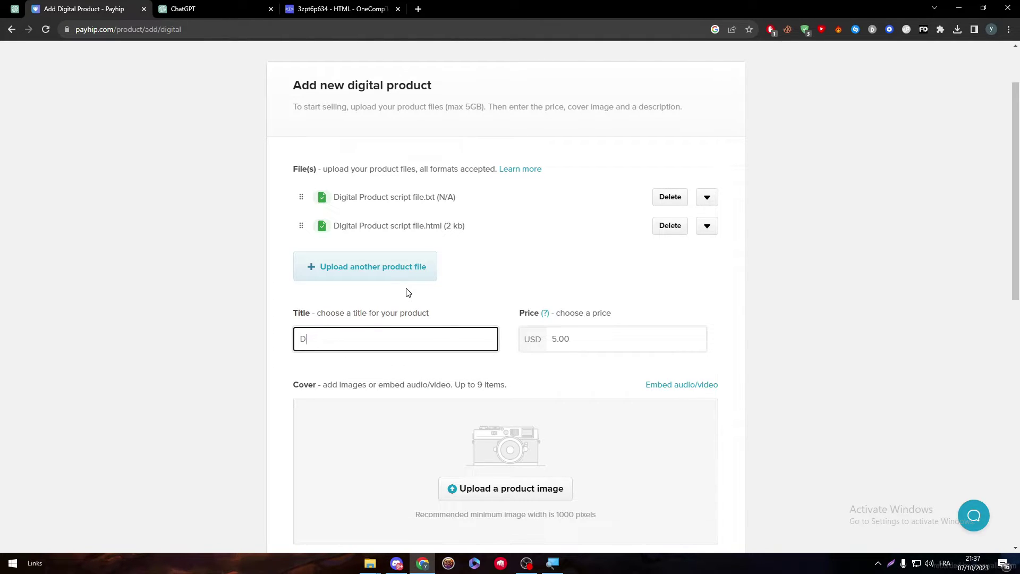
{"action": "key", "text": "BackSpace"}
{"action": "type", "text": "Websit"}
{"action": "key", "text": "ctrl+a"}
{"action": "type", "text": "3"}
{"action": "left_click", "coordinate": [567, 341]}
{"action": "key", "text": "ctrl+a"}
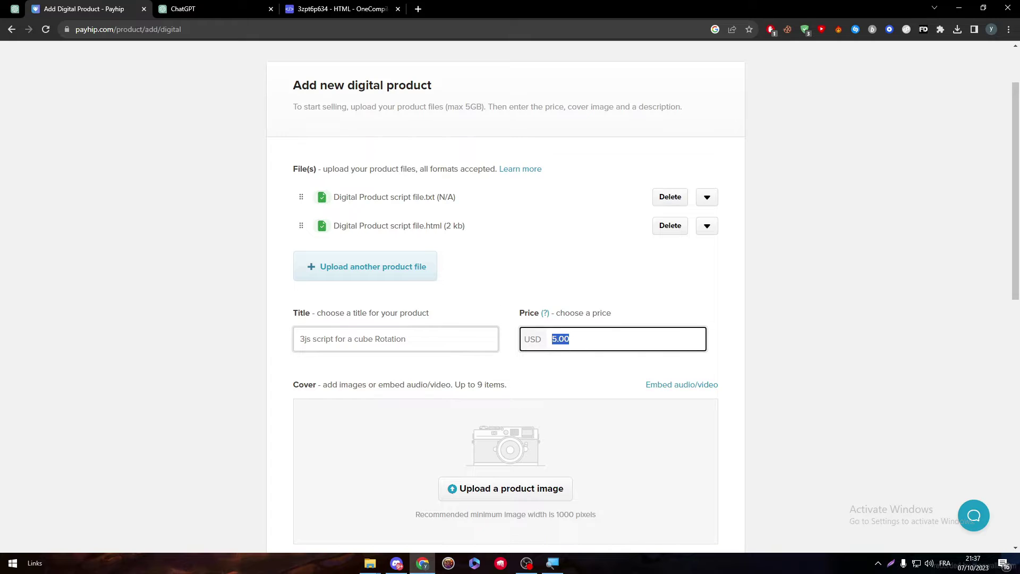
{"action": "type", "text": "20"}
Capture the green cube preview in OneCompiler with a PrtSc screenshot.
{"action": "scroll", "coordinate": [607, 293], "scroll_direction": "down", "scroll_amount": 4}
{"action": "scroll", "coordinate": [607, 293], "scroll_direction": "up", "scroll_amount": 2}
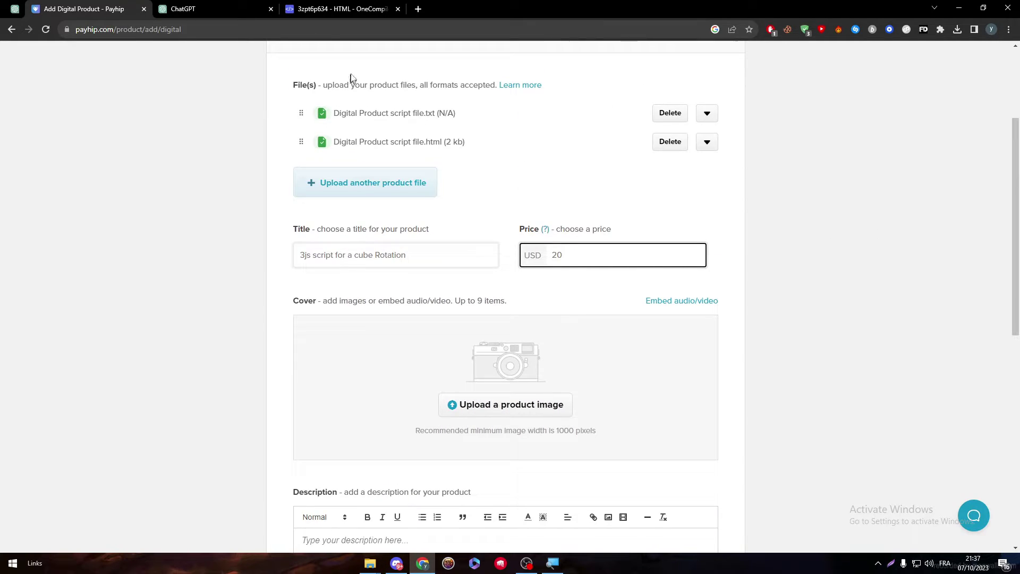
{"action": "left_click", "coordinate": [340, 9]}
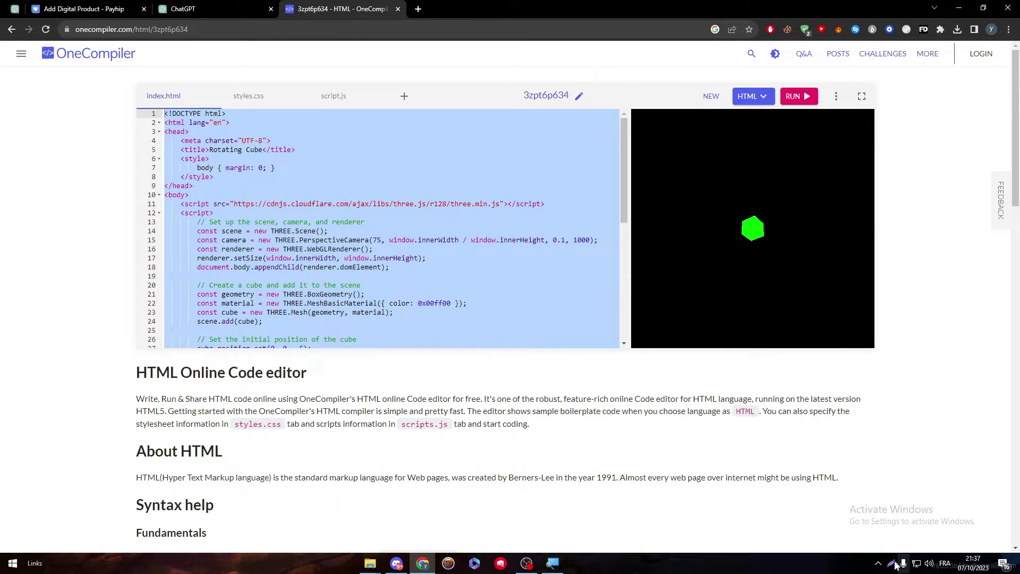
{"action": "key", "text": "Print"}
{"action": "mouse_move", "coordinate": [689, 178]}
{"action": "left_mouse_down"}
{"action": "mouse_move", "coordinate": [816, 247]}
{"action": "mouse_move", "coordinate": [813, 281]}
{"action": "mouse_move", "coordinate": [823, 284]}
{"action": "left_mouse_up"}
{"action": "left_click", "coordinate": [782, 294]}
Save the cube capture as a PNG named SCREENSHOT.
{"action": "left_click", "coordinate": [87, 5]}
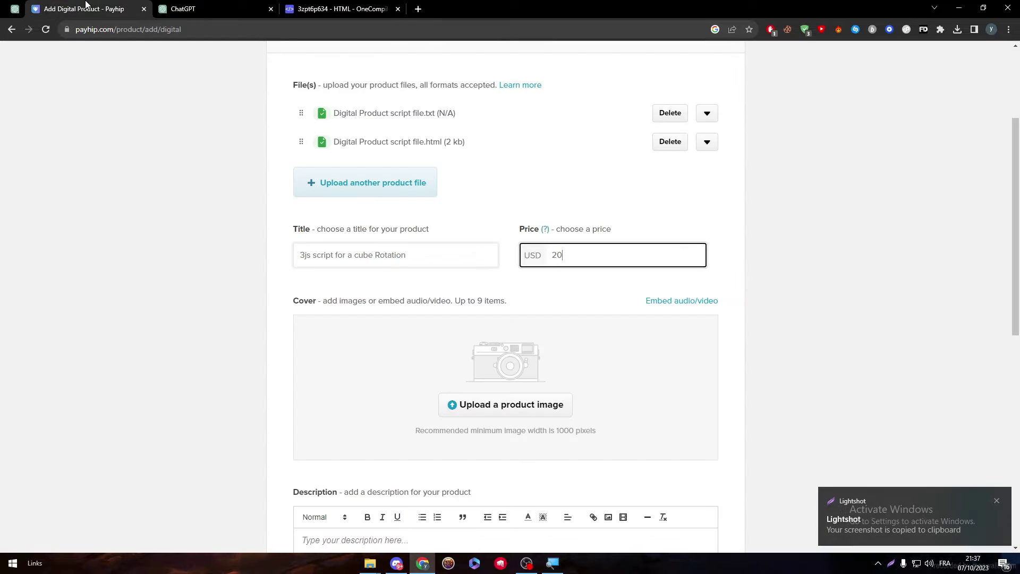
{"action": "left_click", "coordinate": [506, 407]}
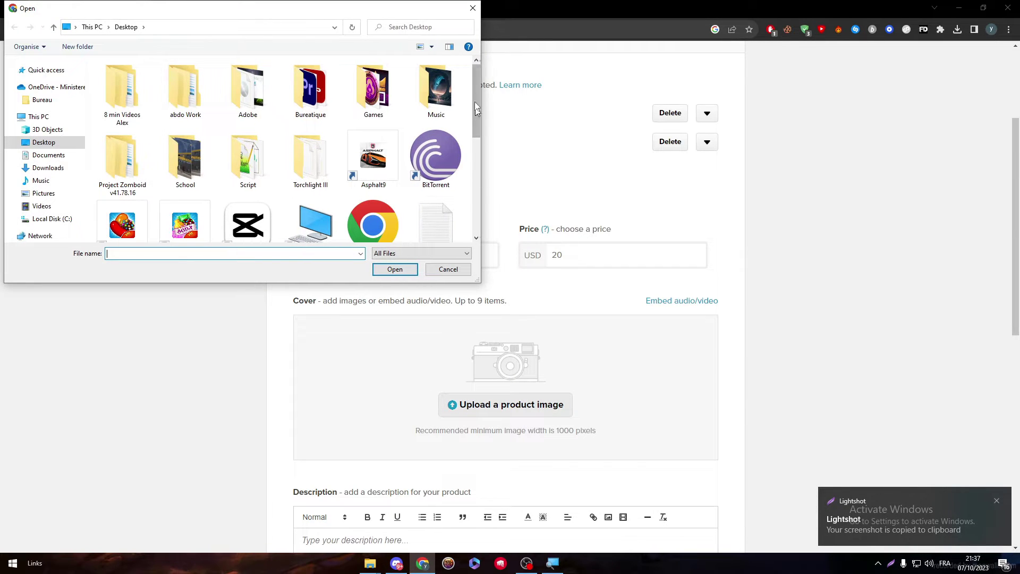
{"action": "left_click", "coordinate": [472, 8]}
{"action": "left_click", "coordinate": [340, 9]}
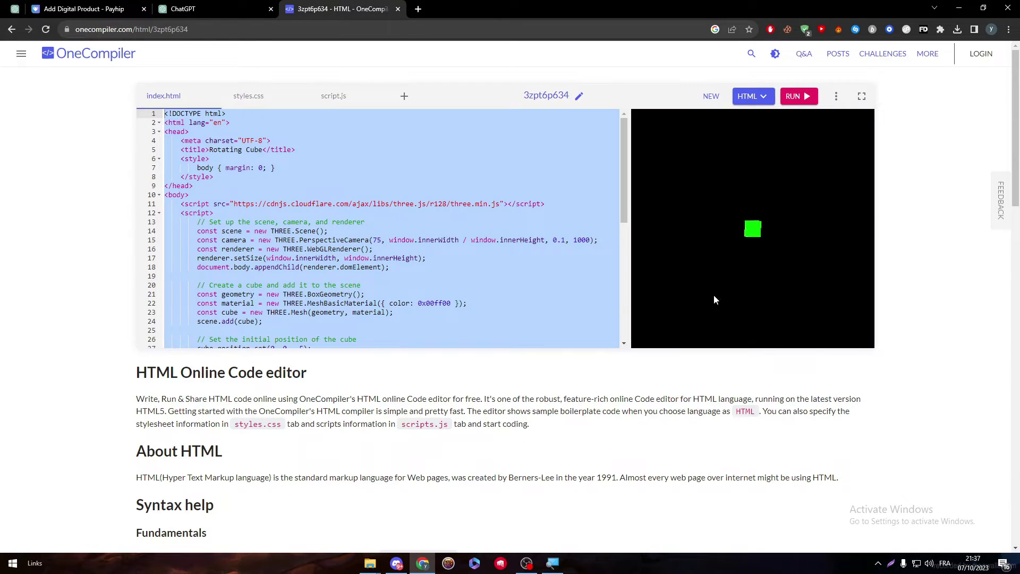
{"action": "mouse_move", "coordinate": [370, 563]}
{"action": "mouse_move", "coordinate": [316, 534]}
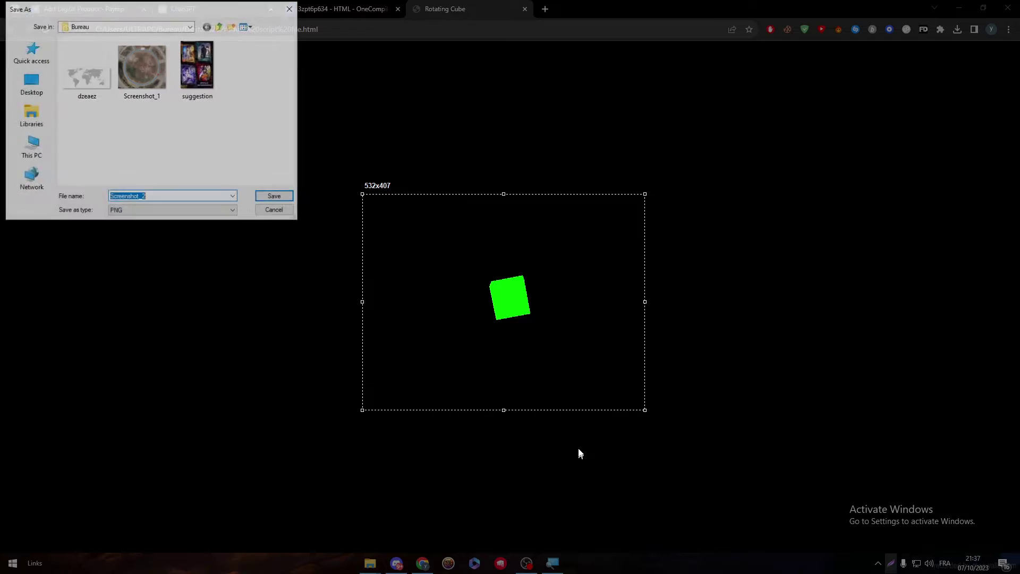
{"action": "type", "text": "SCREENSHOT"}
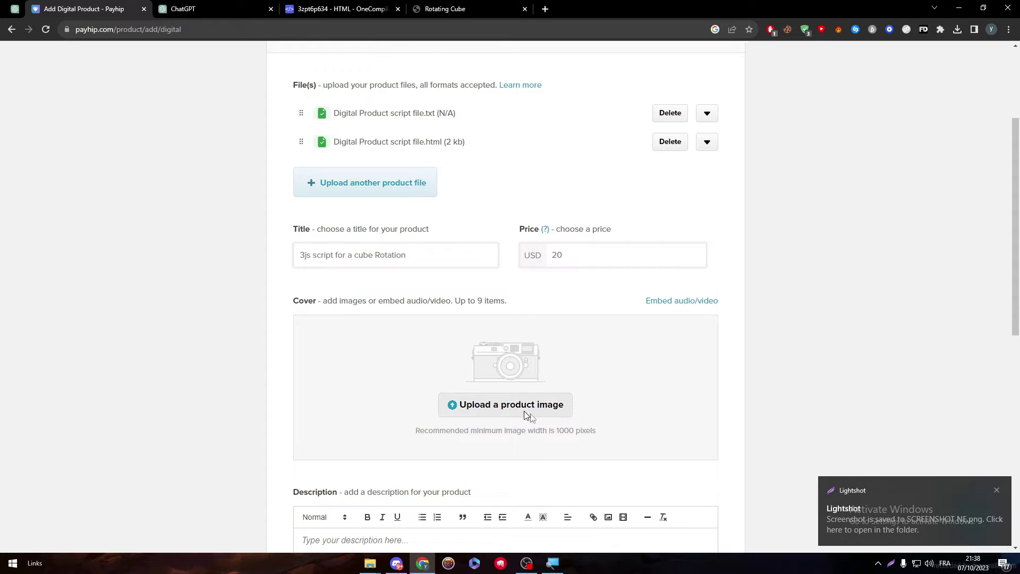
Upload the SCREENSHOT cube image from Recent files as the product cover.
{"action": "left_click", "coordinate": [504, 409]}
{"action": "left_click", "coordinate": [38, 70]}
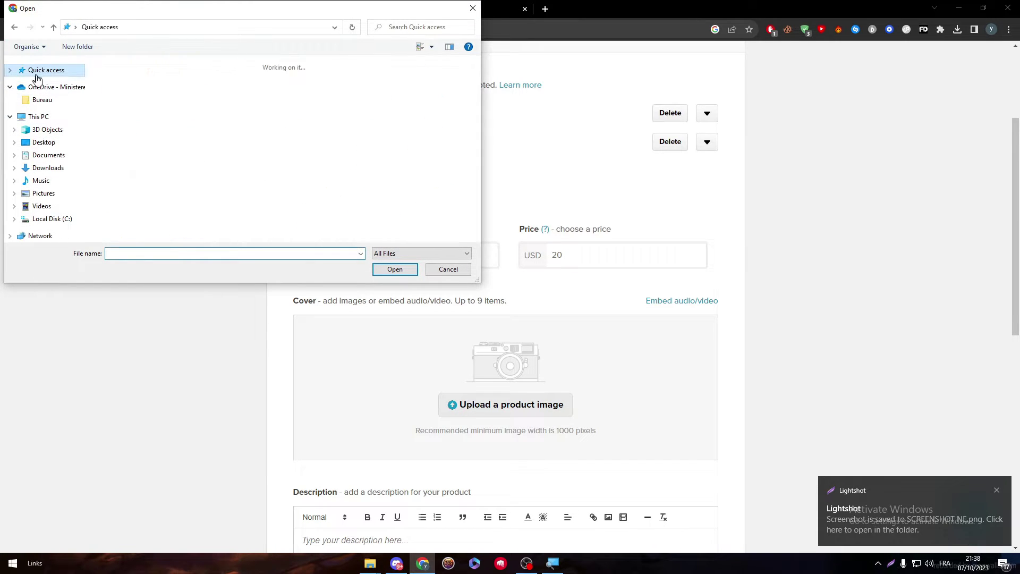
{"action": "double_click", "coordinate": [110, 208]}
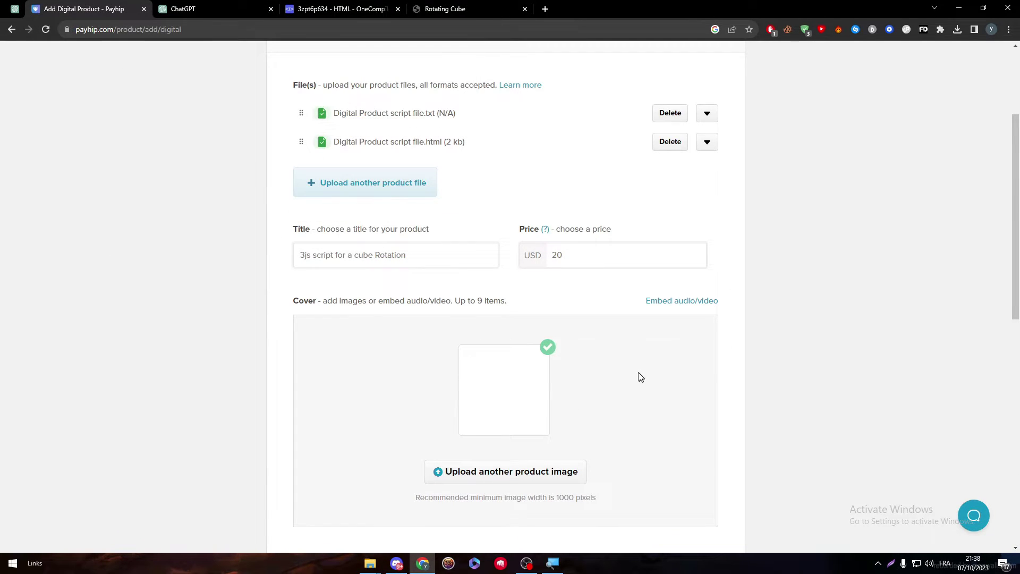
{"action": "scroll", "coordinate": [1017, 219], "scroll_direction": "down", "scroll_amount": 2}
{"action": "scroll", "coordinate": [578, 81], "scroll_direction": "down", "scroll_amount": 5}
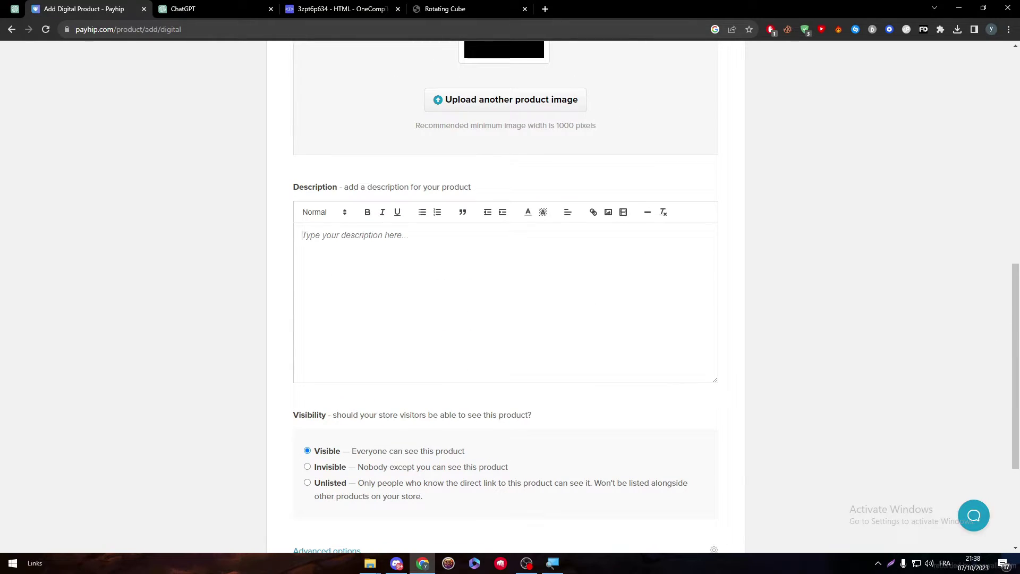
Write a description saying the file holds a 3js HTML script for cube rotation on your website.
{"action": "type", "text": "tH"}
{"action": "key", "text": "BackSpace"}
{"action": "key", "text": "BackSpace"}
{"action": "type", "text": "T"}
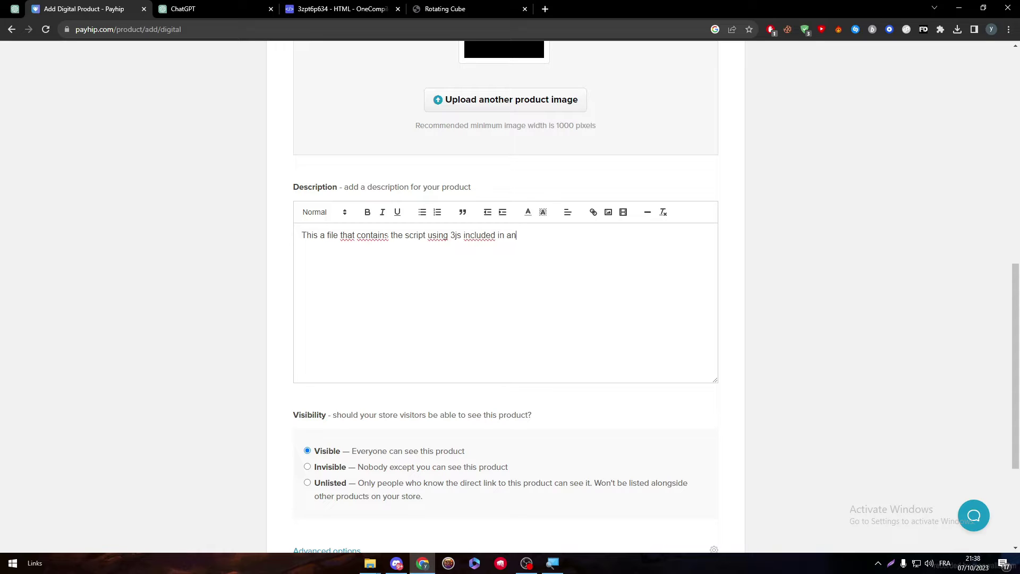
{"action": "type", "text": "ml code that will create a cube rotati"}
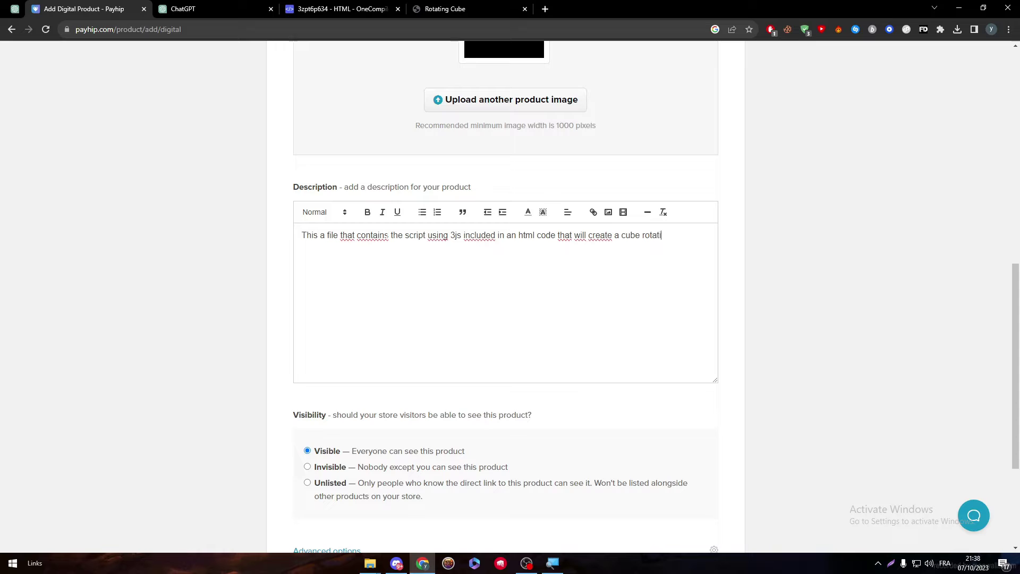
{"action": "type", "text": "website :"}
{"action": "scroll", "coordinate": [401, 325], "scroll_direction": "down", "scroll_amount": 4}
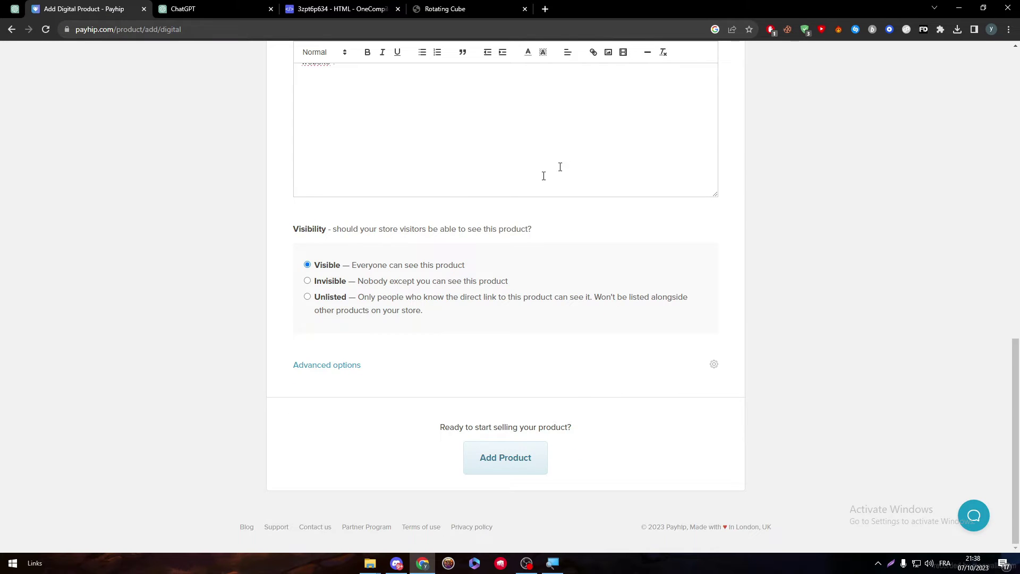
Enable 'This product has different variations' under Advanced options and add a first Untitled variant at 2.00 USD.
{"action": "left_click", "coordinate": [353, 365]}
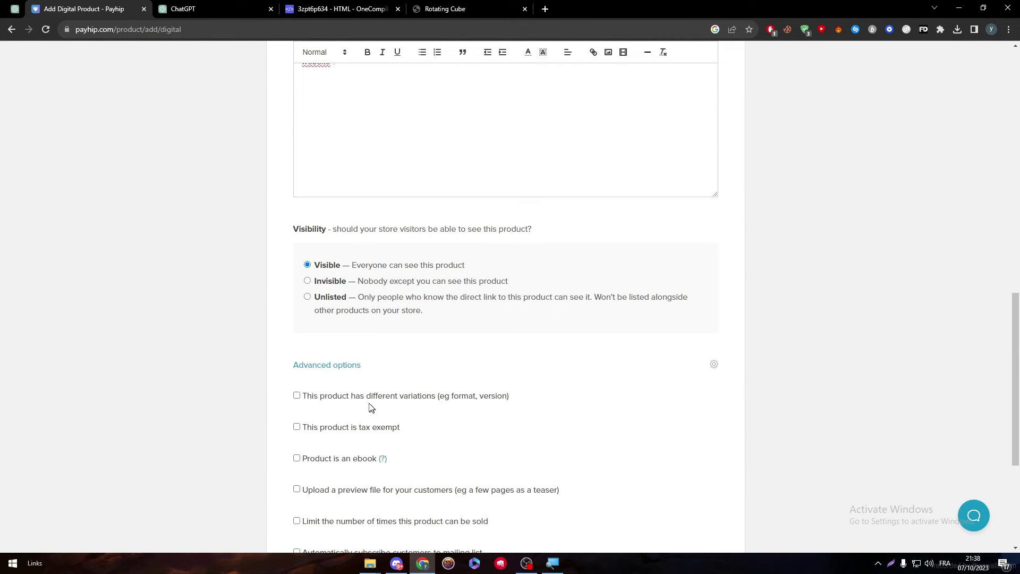
{"action": "scroll", "coordinate": [1018, 270], "scroll_direction": "up", "scroll_amount": 9}
{"action": "scroll", "coordinate": [1018, 270], "scroll_direction": "down", "scroll_amount": 11}
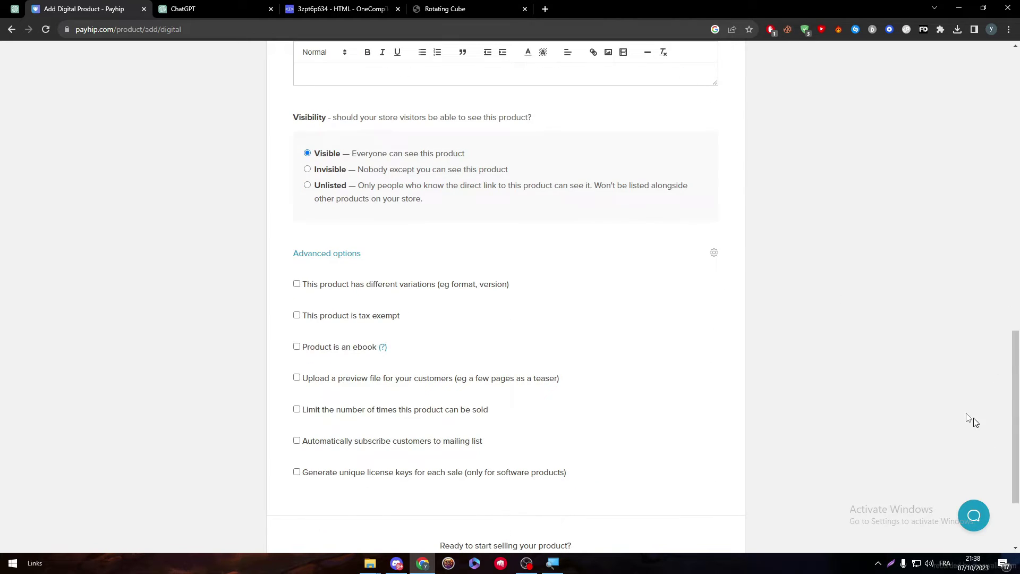
{"action": "left_click", "coordinate": [296, 284]}
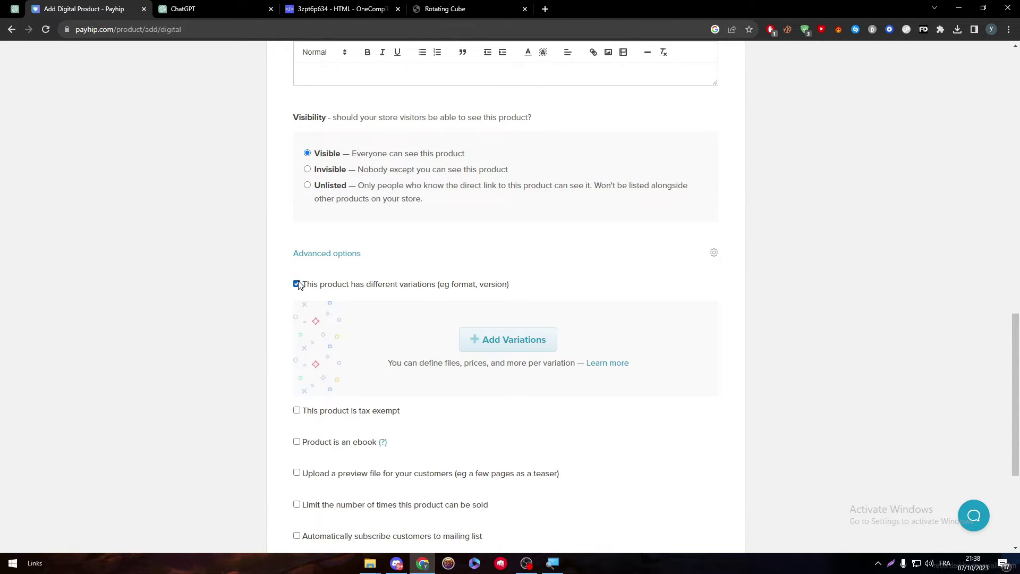
{"action": "left_click", "coordinate": [553, 337]}
{"action": "scroll", "coordinate": [1018, 260], "scroll_direction": "up", "scroll_amount": 6}
{"action": "scroll", "coordinate": [1018, 260], "scroll_direction": "down", "scroll_amount": 12}
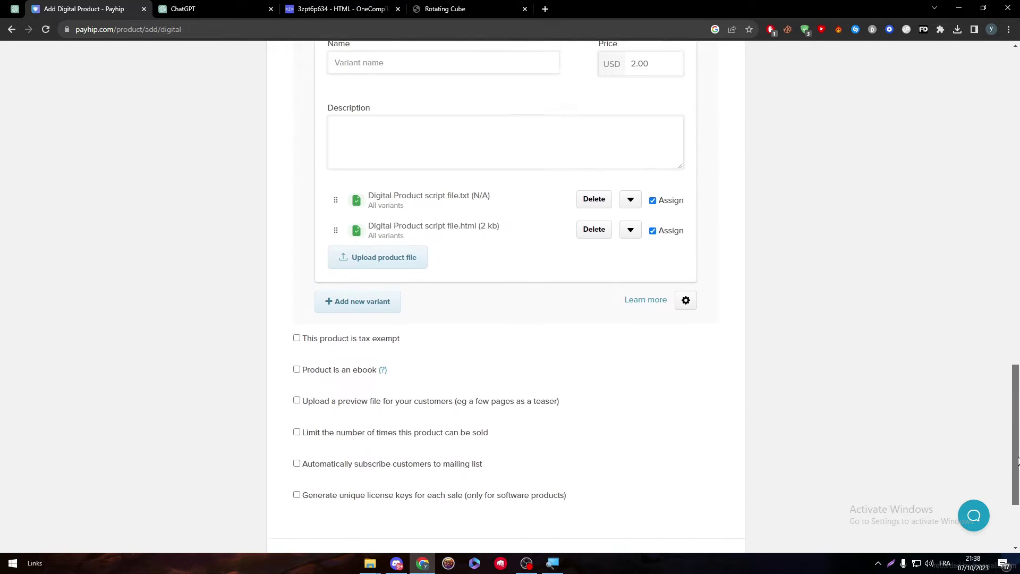
{"action": "scroll", "coordinate": [1017, 260], "scroll_direction": "up", "scroll_amount": 2}
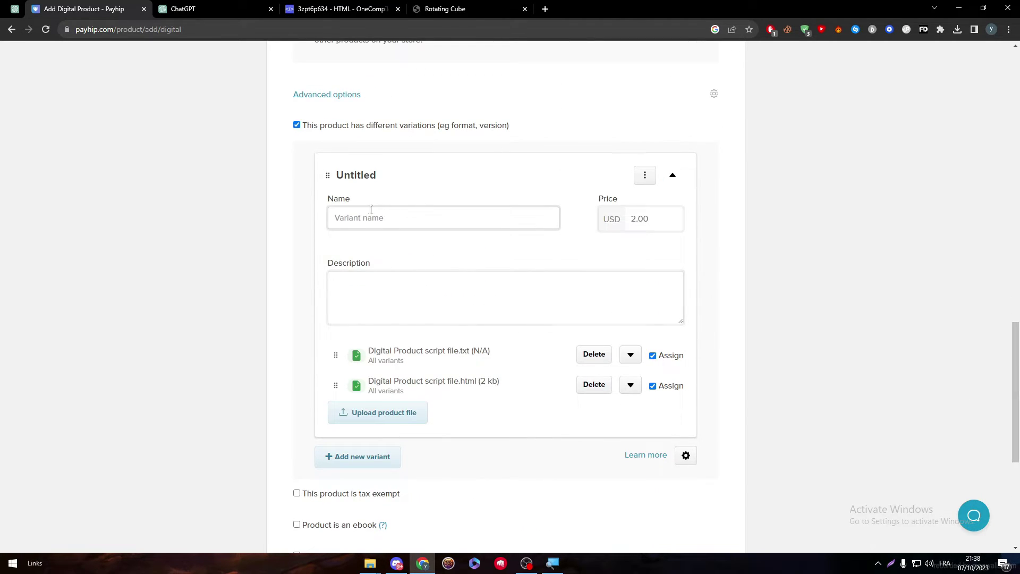
Ask ChatGPT: 'i want the cube to be blue and big'.
{"action": "left_click", "coordinate": [205, 9]}
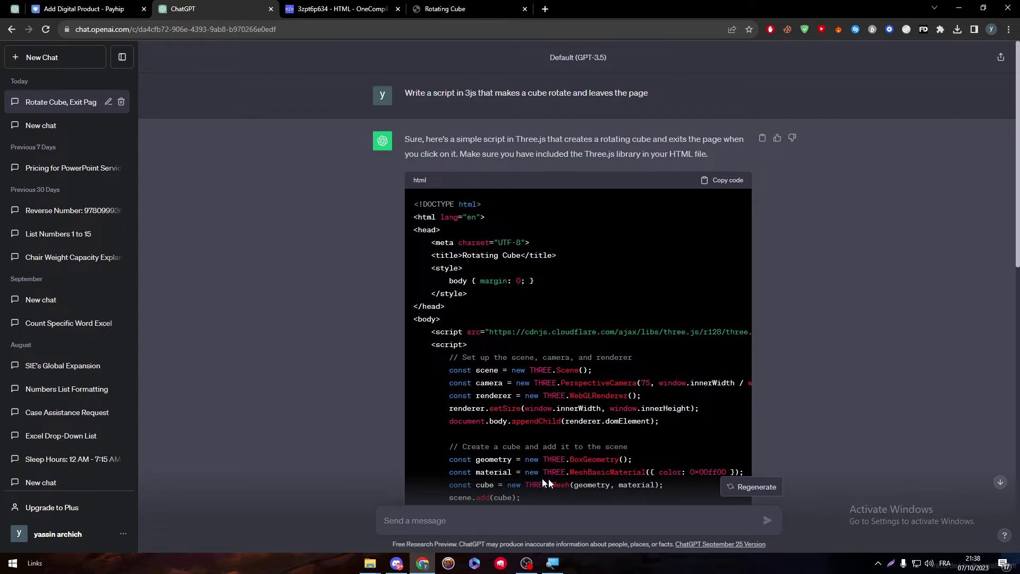
{"action": "scroll", "coordinate": [744, 505], "scroll_direction": "down", "scroll_amount": 10}
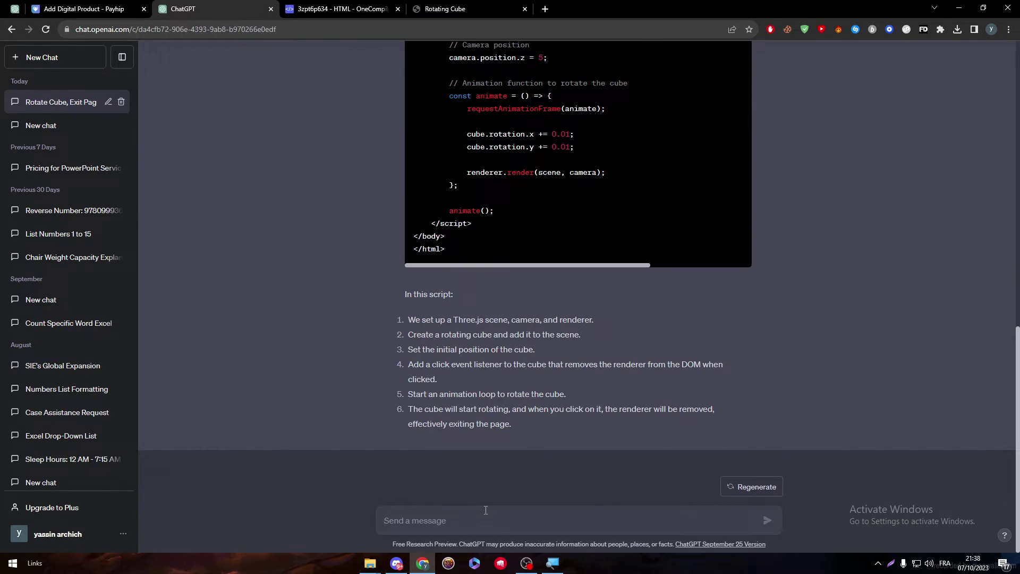
{"action": "type", "text": "i want the cube to be blue and big"}
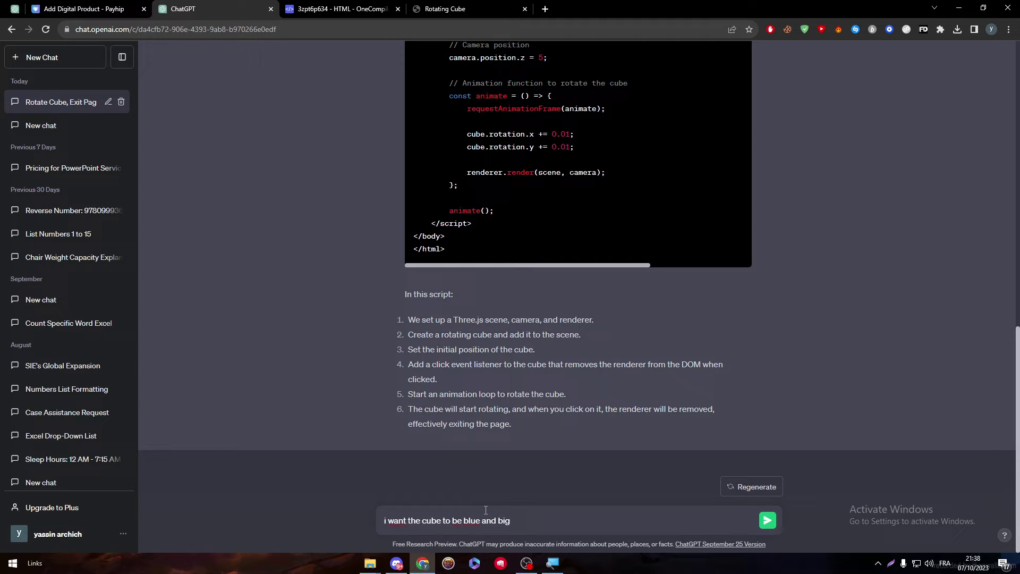
{"action": "key", "text": "Return"}
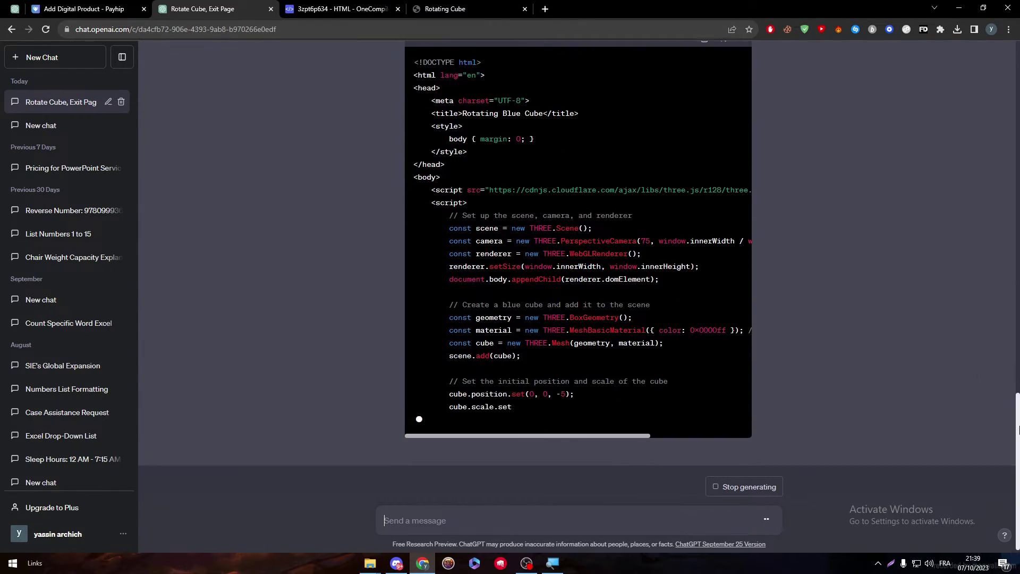
Copy the returned script with the blue (0x0000ff), 2× scaled cube.
{"action": "scroll", "coordinate": [1016, 416], "scroll_direction": "up", "scroll_amount": 3}
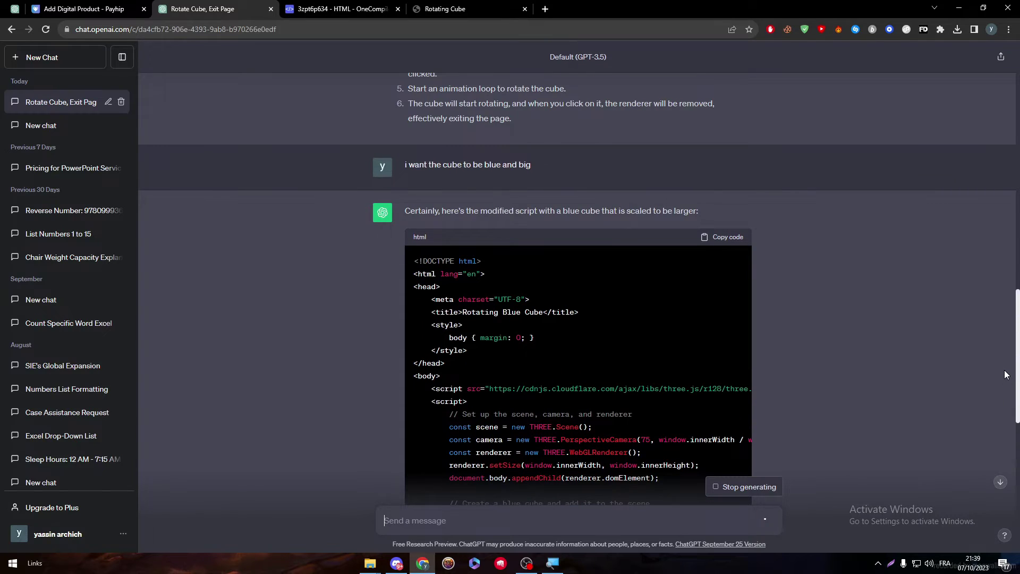
{"action": "scroll", "coordinate": [1006, 374], "scroll_direction": "down", "scroll_amount": 10}
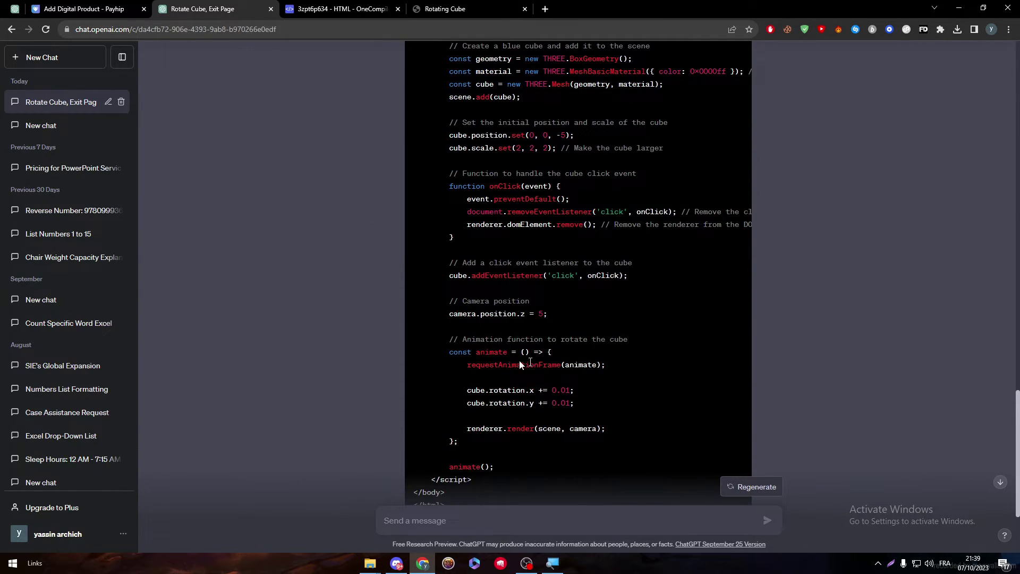
{"action": "left_click_drag", "start_coordinate": [1017, 478], "coordinate": [1016, 332]}
{"action": "left_click", "coordinate": [727, 224]}
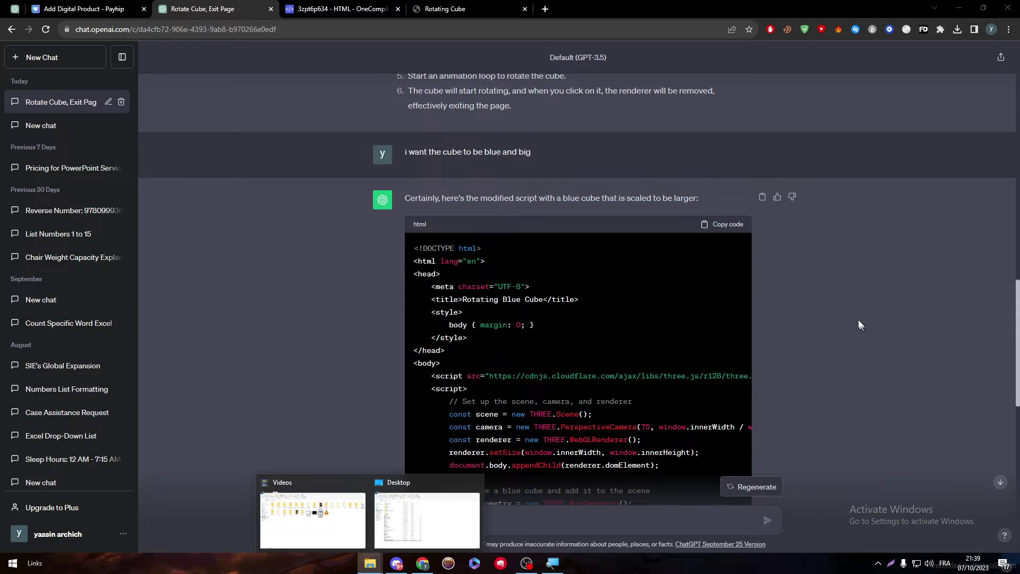
{"action": "left_click", "coordinate": [341, 8]}
Replace the OneCompiler code with the blue cube script and run it.
{"action": "left_click", "coordinate": [339, 170]}
{"action": "key", "text": "ctrl+a"}
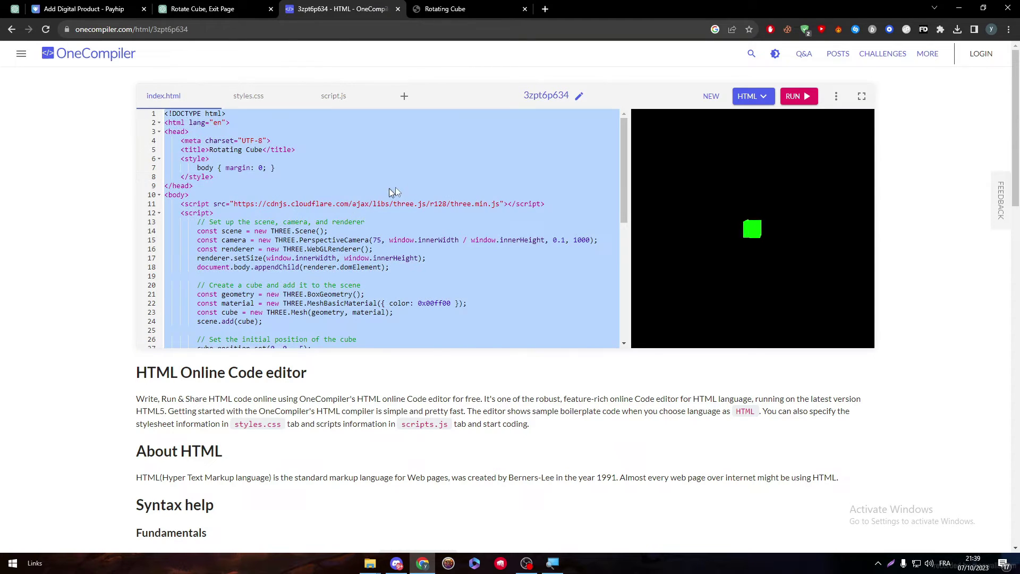
{"action": "key", "text": "ctrl+v"}
{"action": "left_click", "coordinate": [797, 96]}
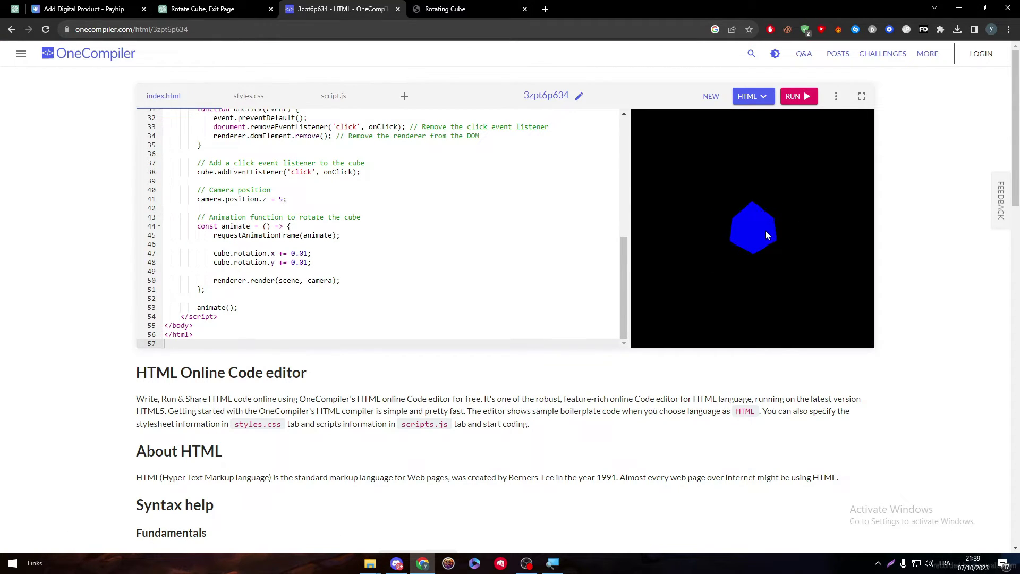
Screenshot the blue cube preview with Lightshot and save it as 'nwe degital product'.
{"action": "left_click", "coordinate": [878, 564]}
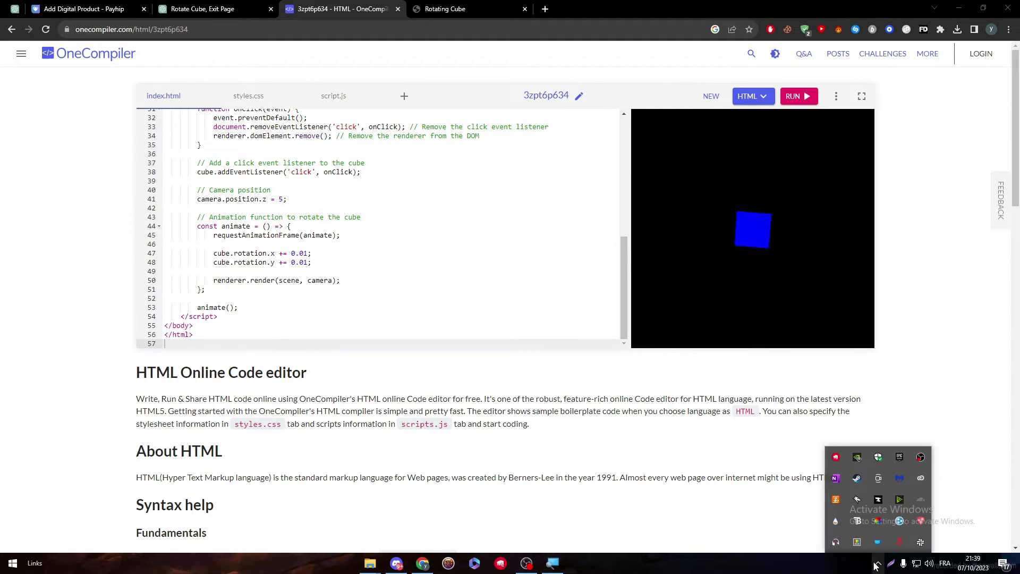
{"action": "left_click", "coordinate": [889, 565]}
{"action": "left_click_drag", "start_coordinate": [677, 173], "coordinate": [832, 300]}
{"action": "left_click", "coordinate": [807, 311]}
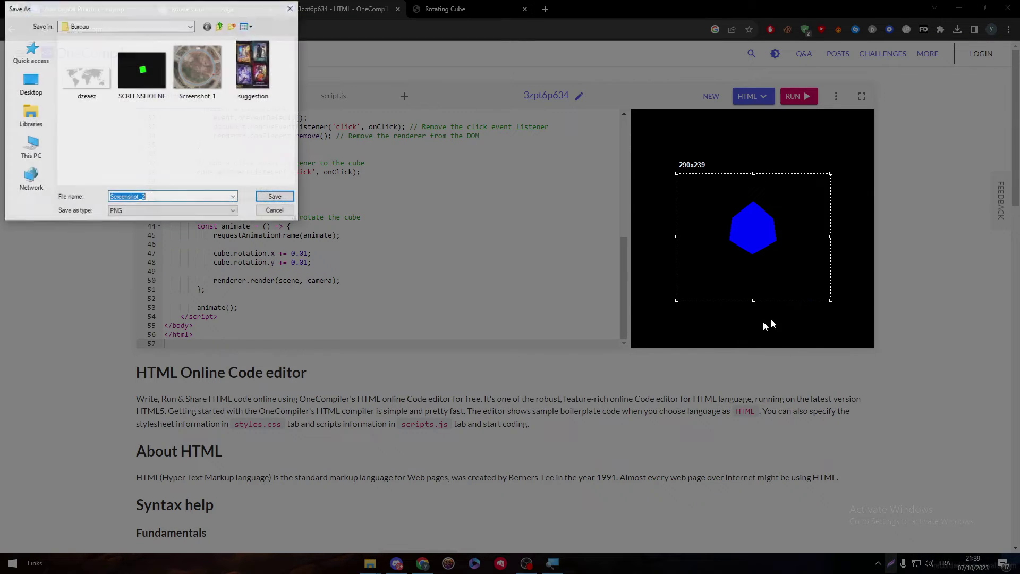
{"action": "type", "text": "nwe"}
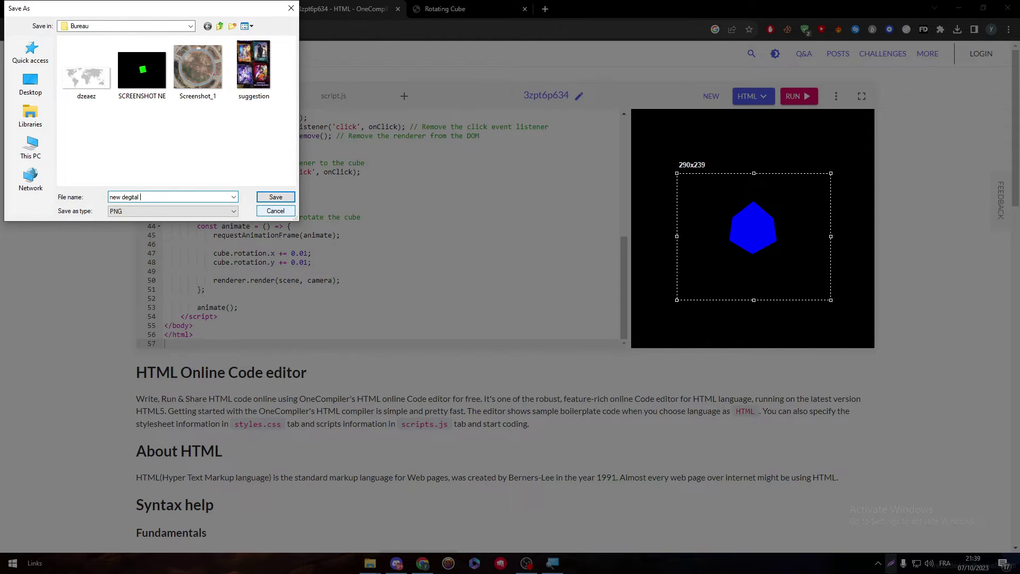
{"action": "type", "text": " degital product"}
{"action": "key", "text": "Return"}
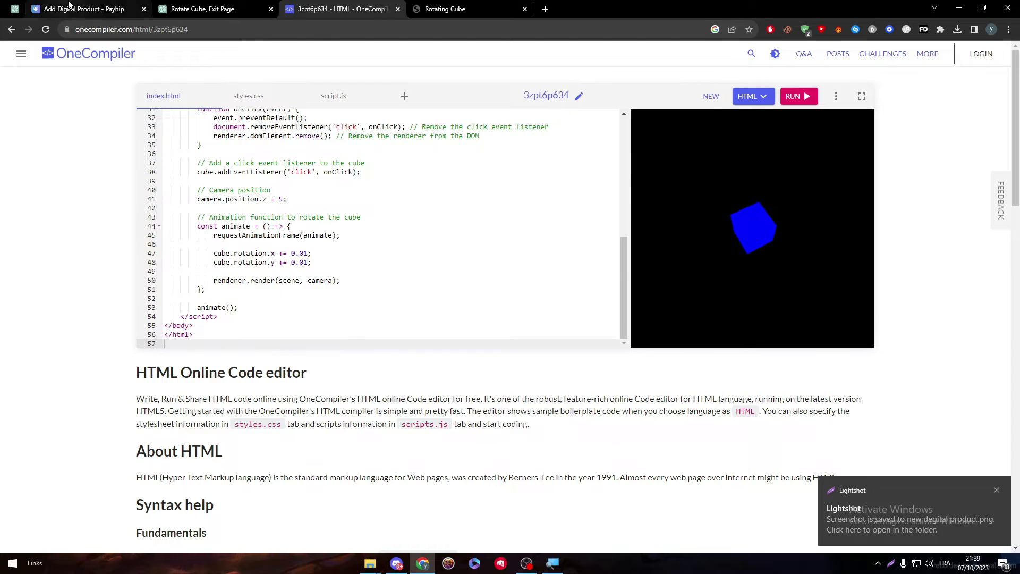
{"action": "left_click", "coordinate": [84, 9]}
{"action": "left_click", "coordinate": [379, 412]}
Attach the blue cube screenshot and name the variant 'blue cube bigger size' at 30 USD.
{"action": "double_click", "coordinate": [188, 95]}
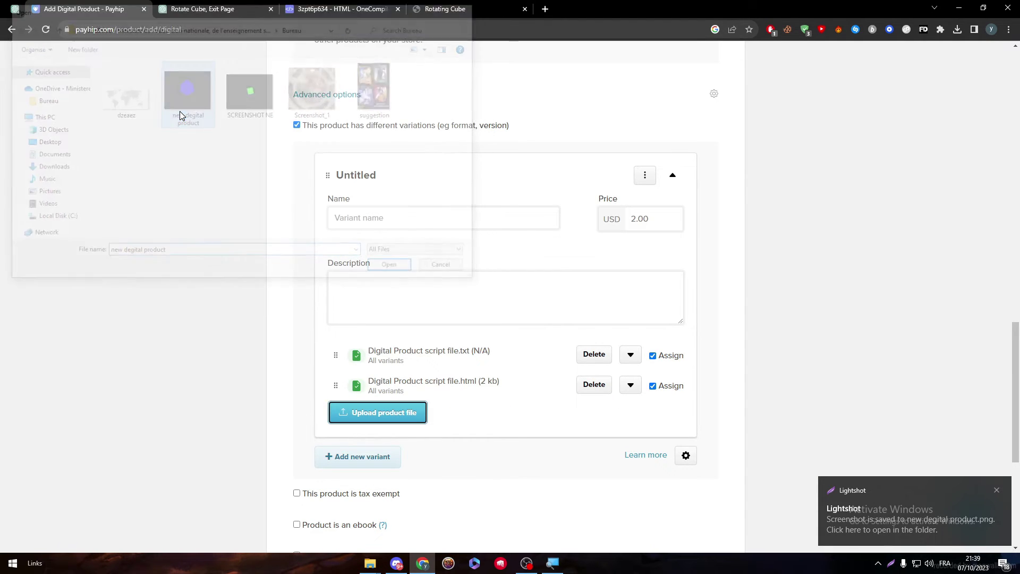
{"action": "left_click", "coordinate": [336, 217]}
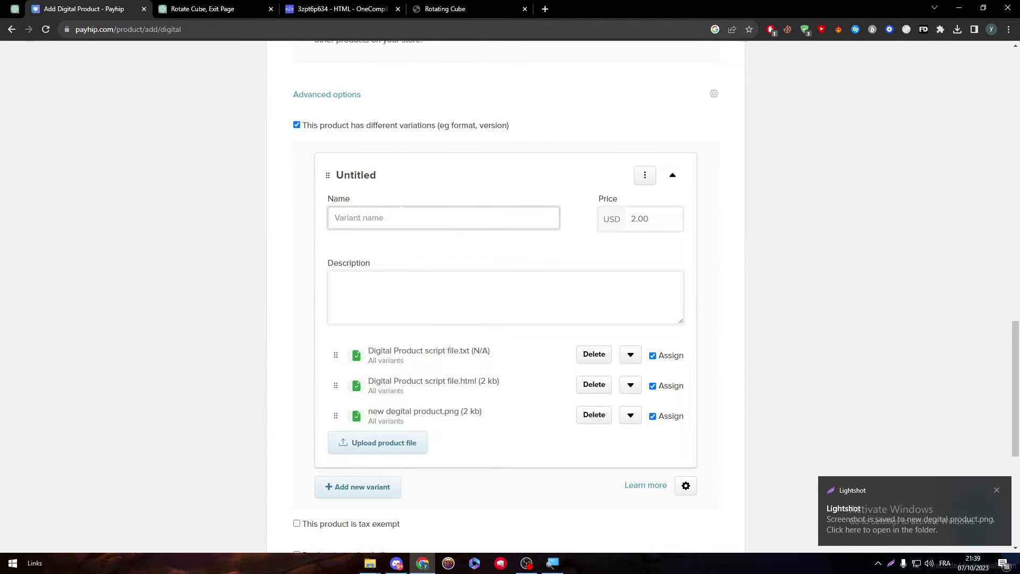
{"action": "type", "text": "blue"}
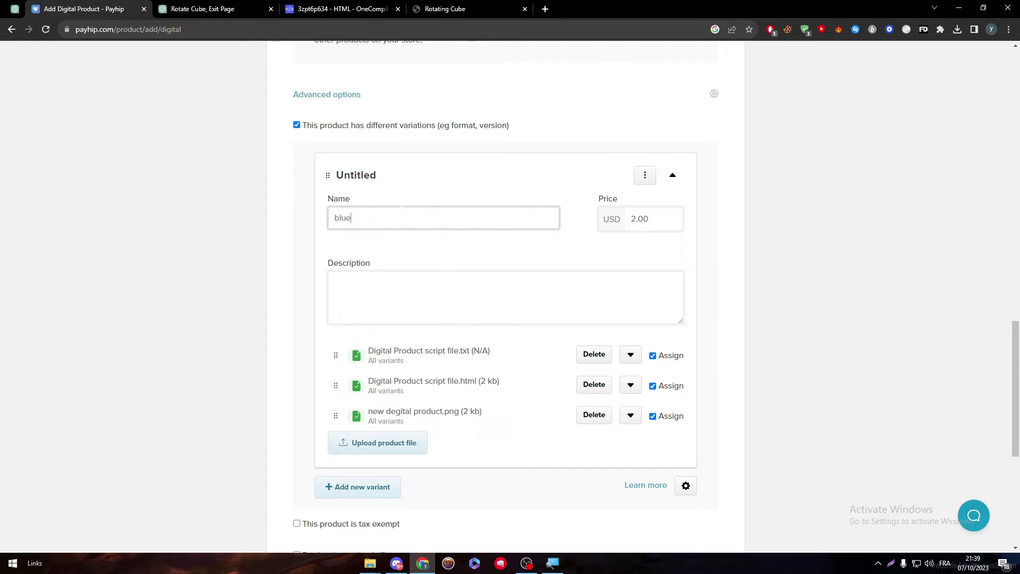
{"action": "type", "text": " cube bigger size"}
{"action": "key", "text": "Tab"}
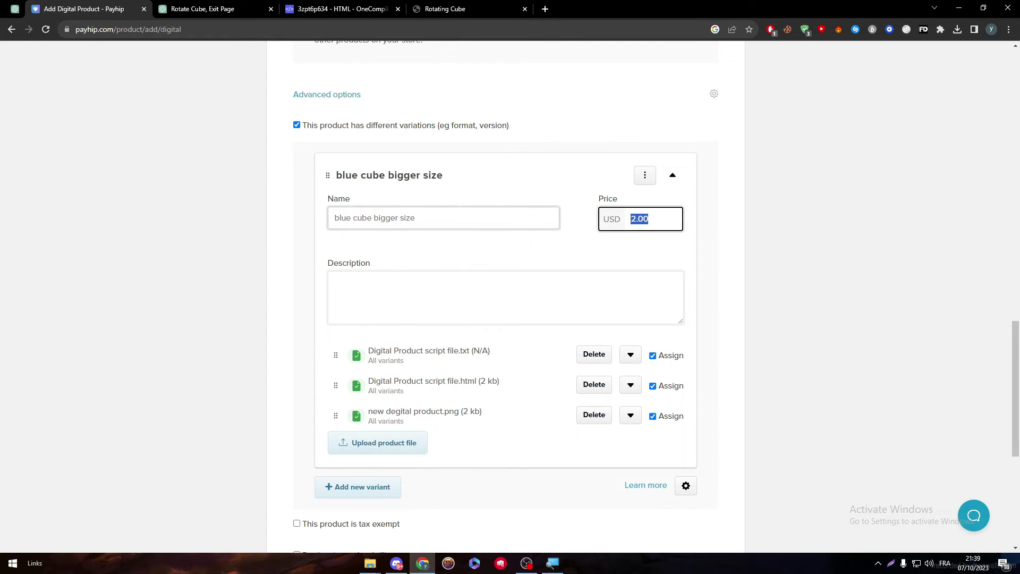
{"action": "type", "text": "30"}
Paste the copied description into the variant and add the product.
{"action": "left_click_drag", "start_coordinate": [1017, 375], "coordinate": [1004, 451]}
{"action": "left_click", "coordinate": [560, 336]}
{"action": "key", "text": "ctrl+v"}
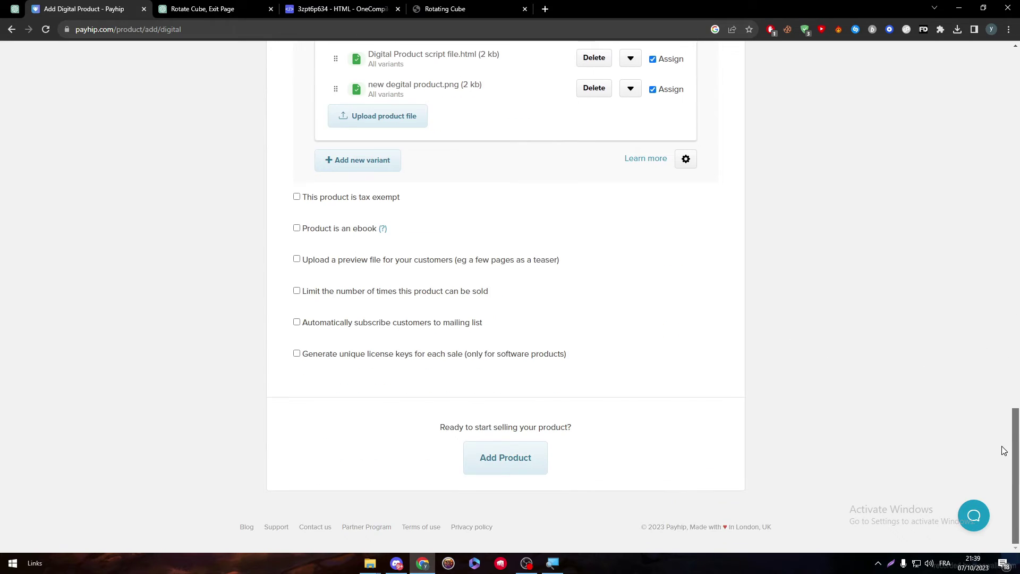
{"action": "left_click", "coordinate": [495, 459]}
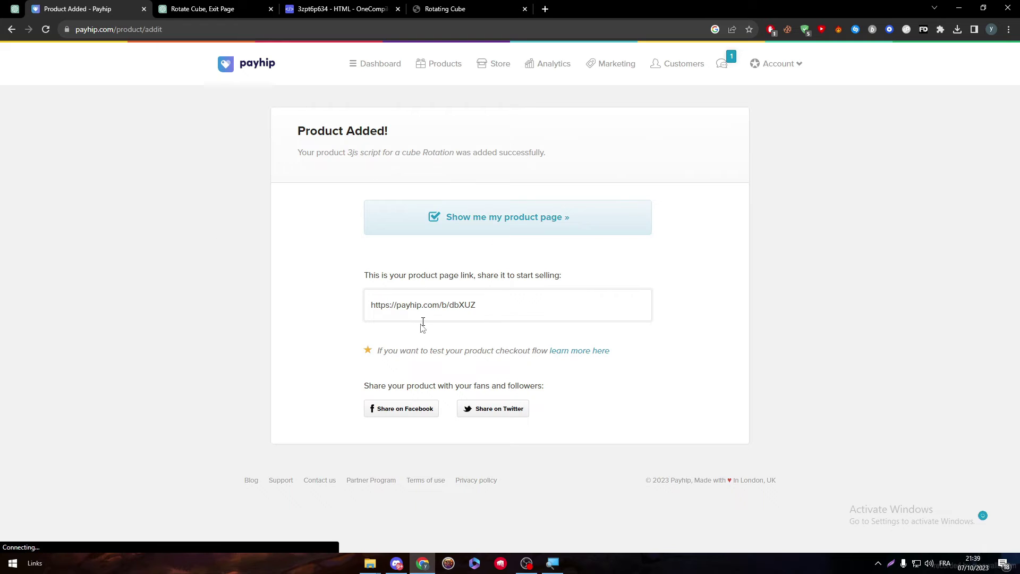
Open the live product page and select the 'blue cube bigger size' option priced $30.
{"action": "double_click", "coordinate": [426, 305]}
{"action": "left_click", "coordinate": [426, 305]}
{"action": "left_click", "coordinate": [459, 226]}
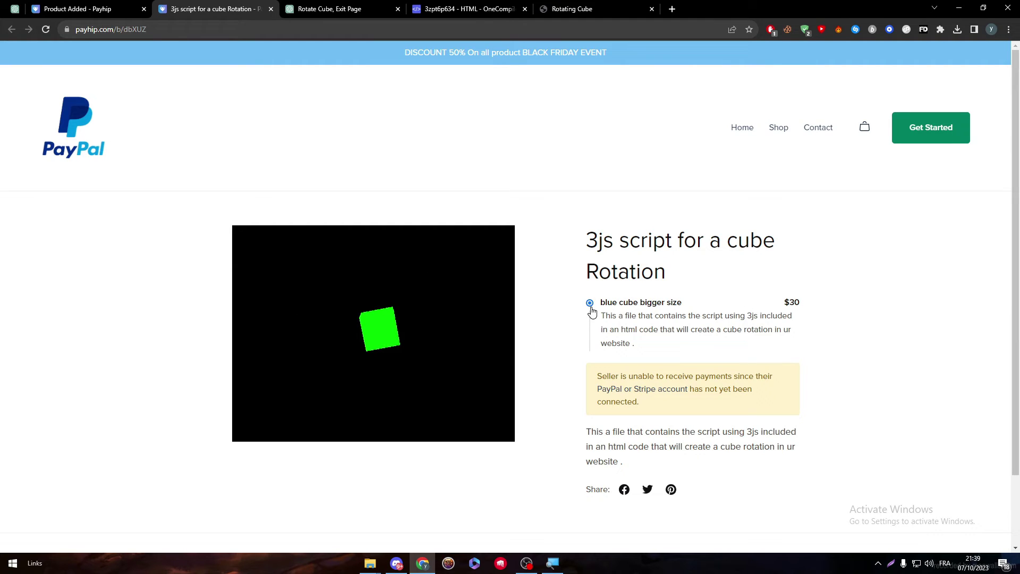
{"action": "left_click", "coordinate": [631, 313]}
{"action": "double_click", "coordinate": [652, 303]}
{"action": "left_click", "coordinate": [685, 309]}
{"action": "double_click", "coordinate": [591, 312]}
{"action": "scroll", "coordinate": [430, 334], "scroll_direction": "down", "scroll_amount": 2}
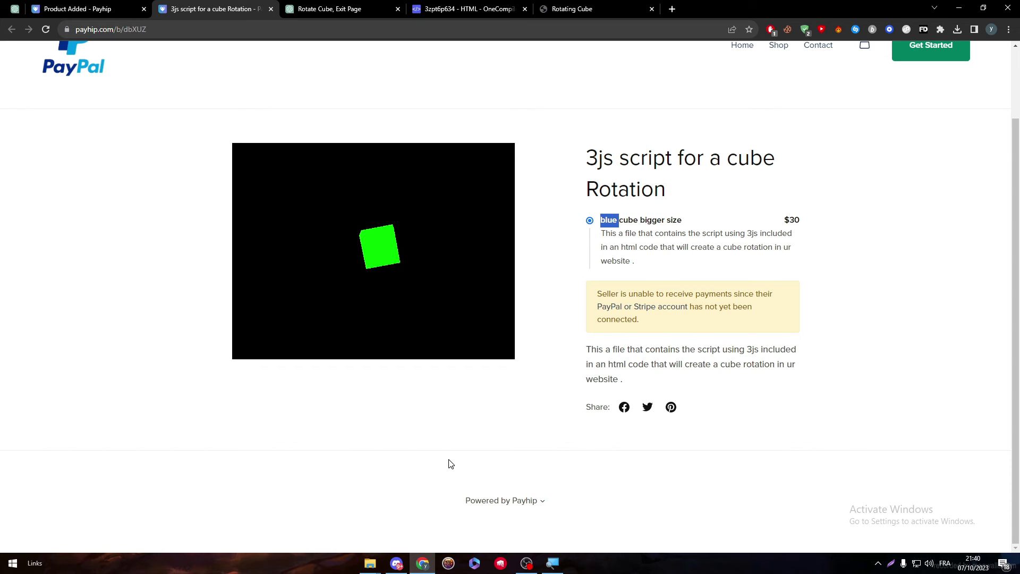
From the Product Added tab, go to Products and add a new Digital Product.
{"action": "left_click", "coordinate": [93, 9]}
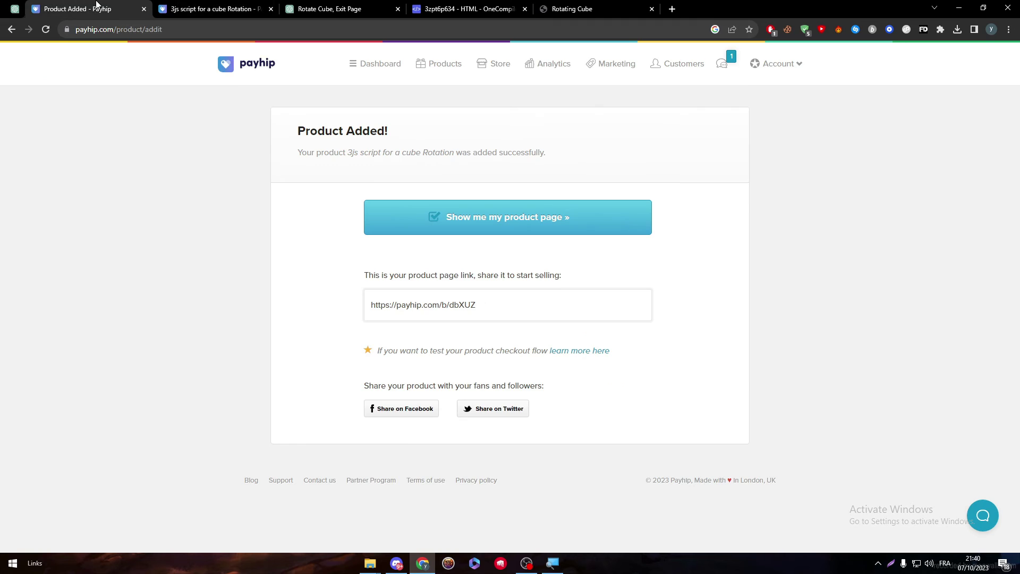
{"action": "left_click", "coordinate": [441, 68]}
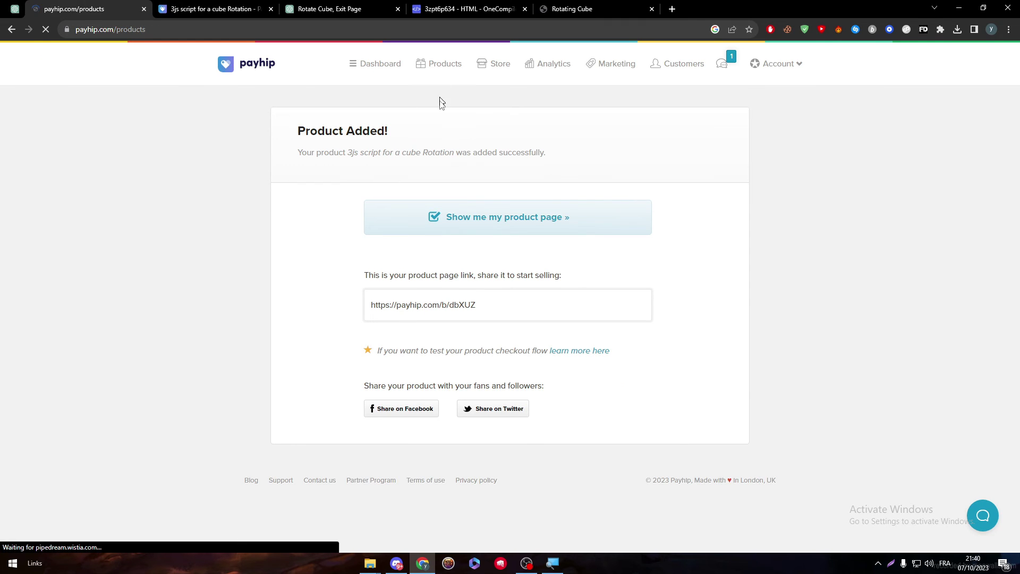
{"action": "left_click", "coordinate": [698, 157]}
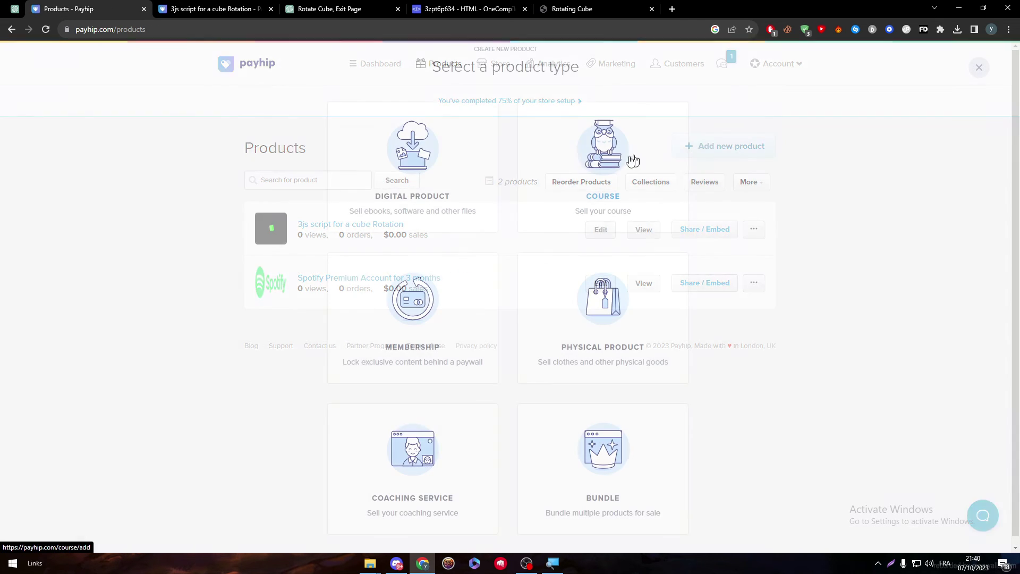
{"action": "left_click", "coordinate": [427, 159]}
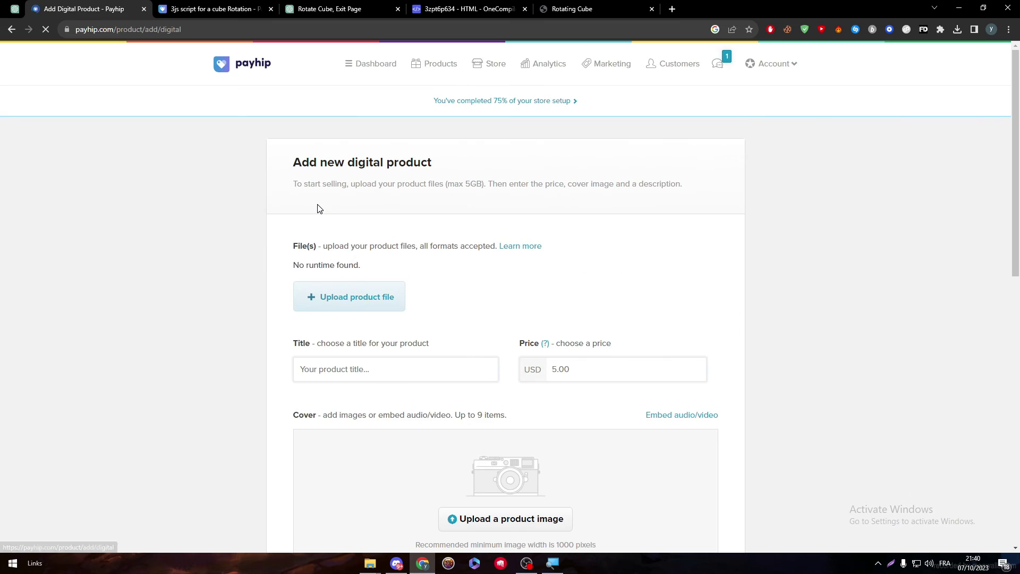